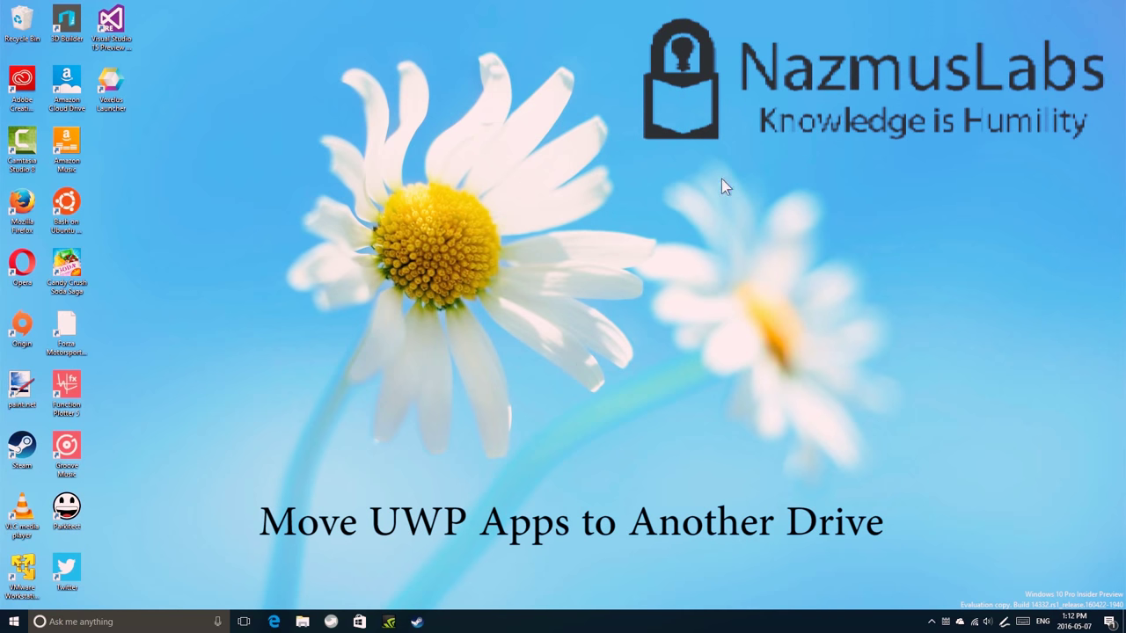
# Open the System storage settings and check which drive is offered for saving new apps
pyautogui.click(359, 622)
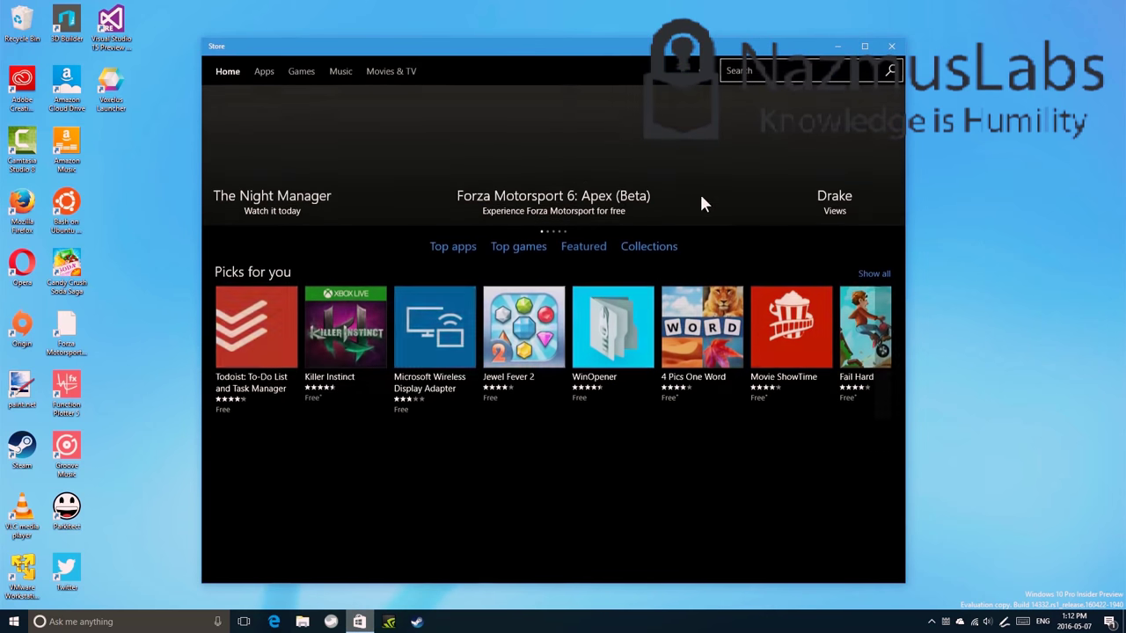
pyautogui.click(890, 47)
pyautogui.click(13, 622)
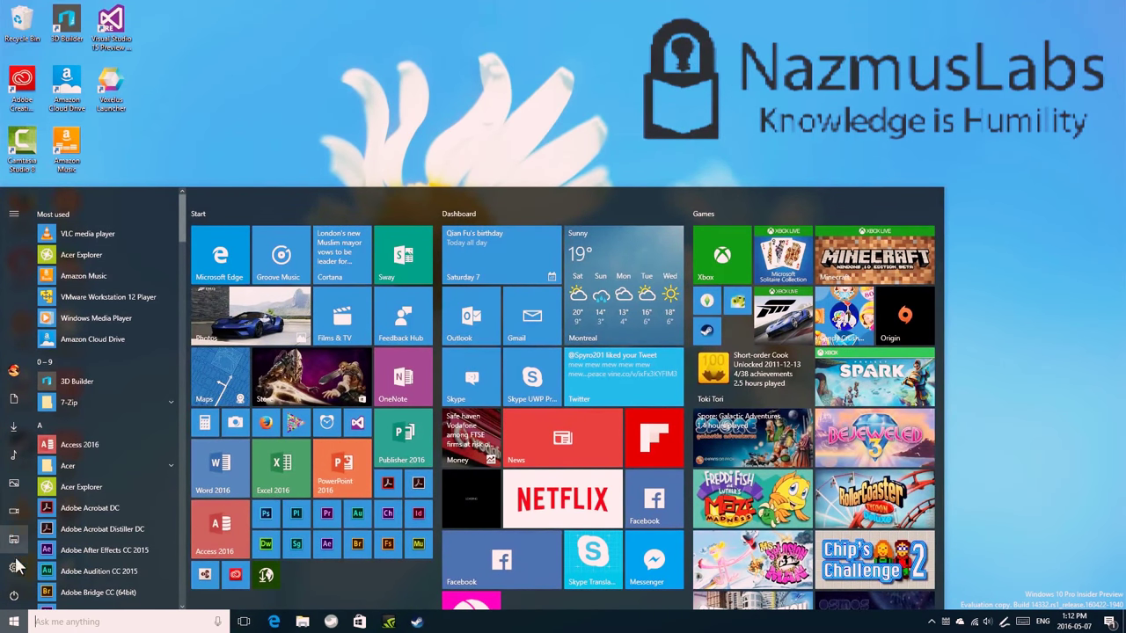
pyautogui.click(14, 570)
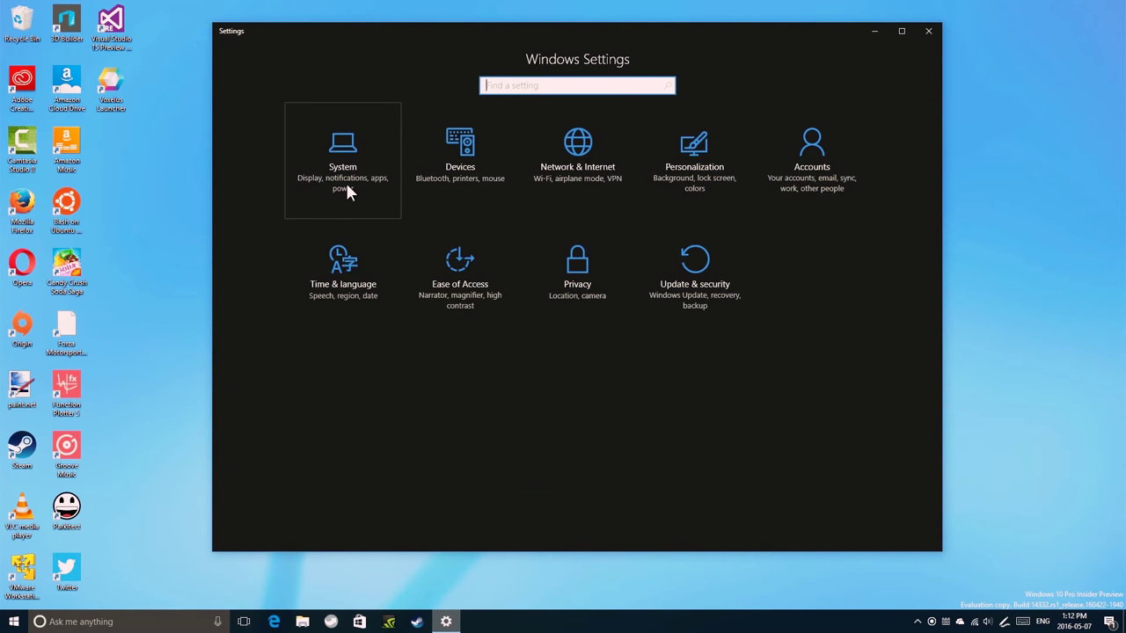
pyautogui.click(350, 192)
pyautogui.click(283, 342)
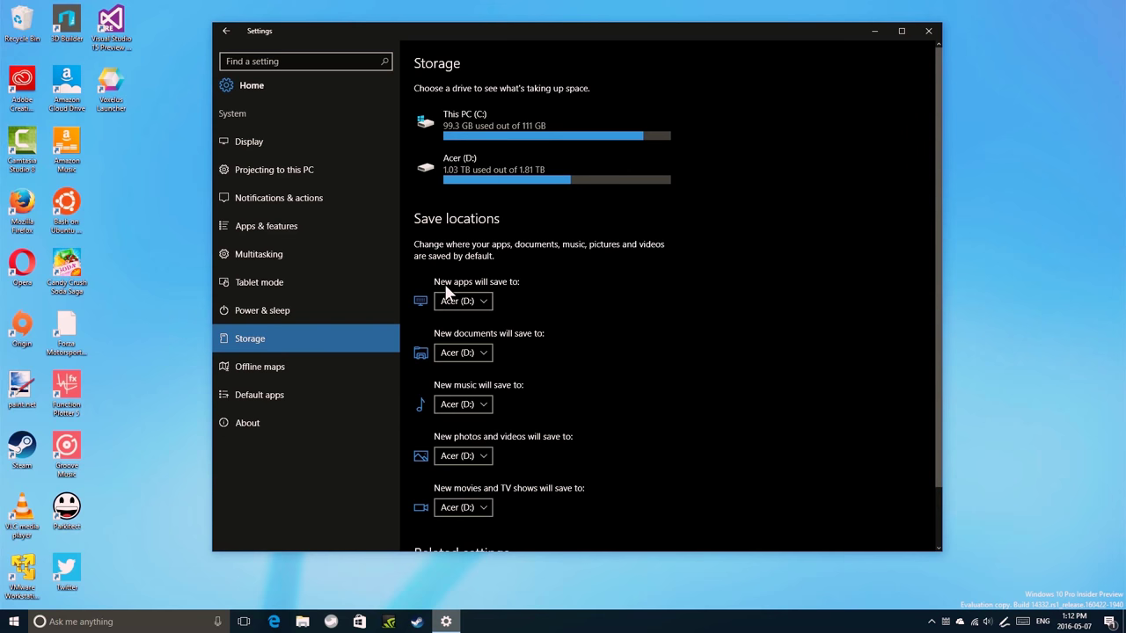
pyautogui.click(486, 298)
pyautogui.click(531, 305)
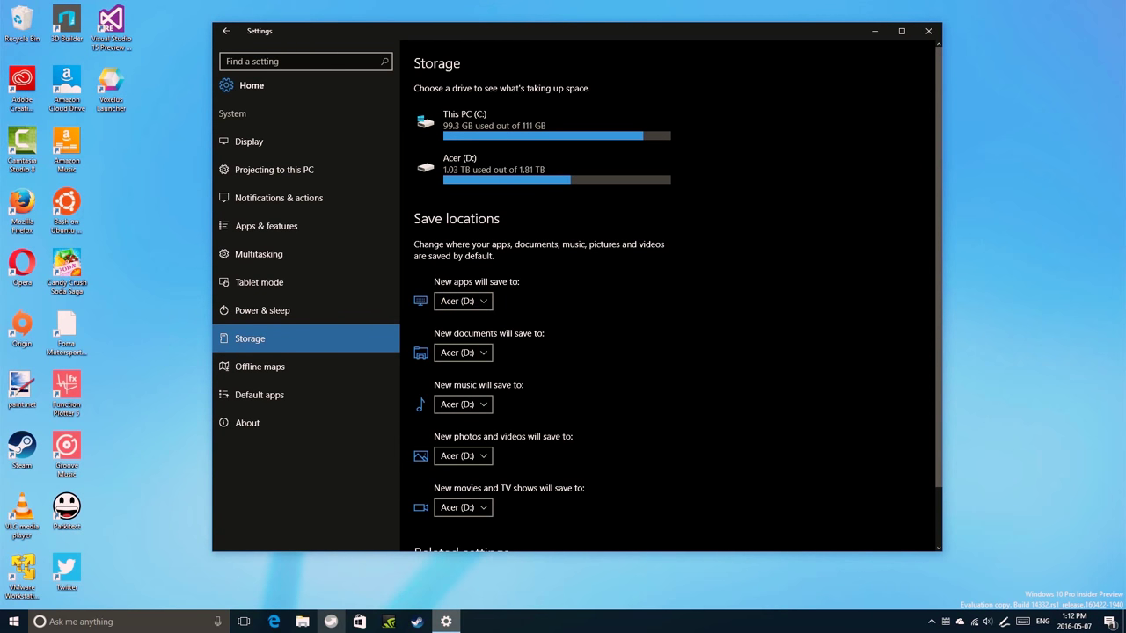
# Compare the used and free space of Local Disk (C:) and Acer (D:) in File Explorer
pyautogui.click(302, 623)
pyautogui.click(612, 308)
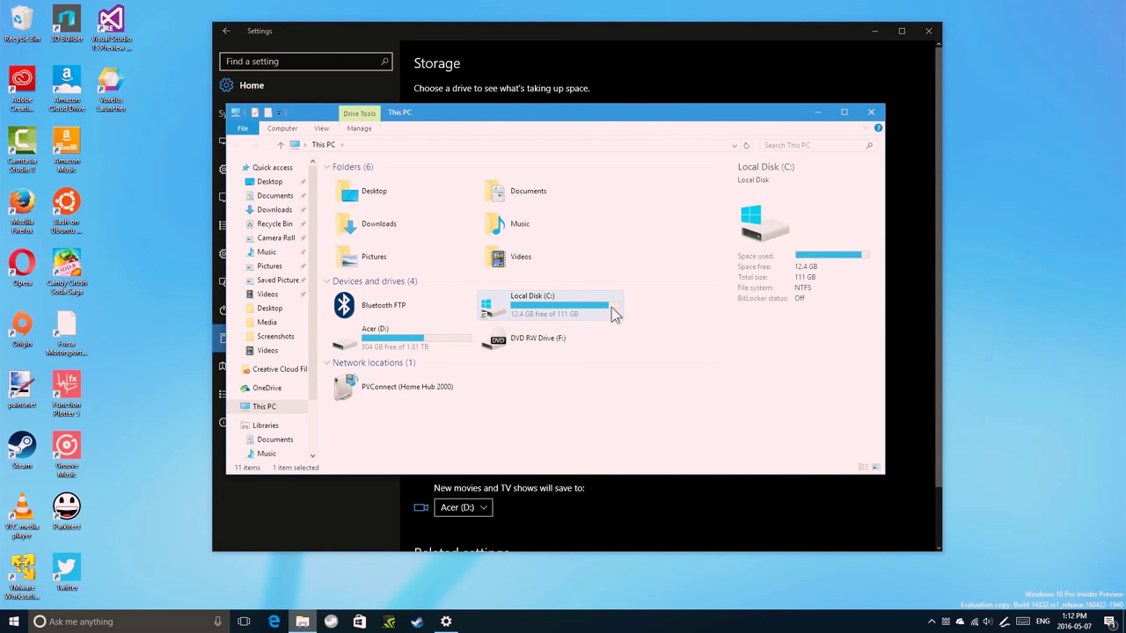
pyautogui.click(419, 352)
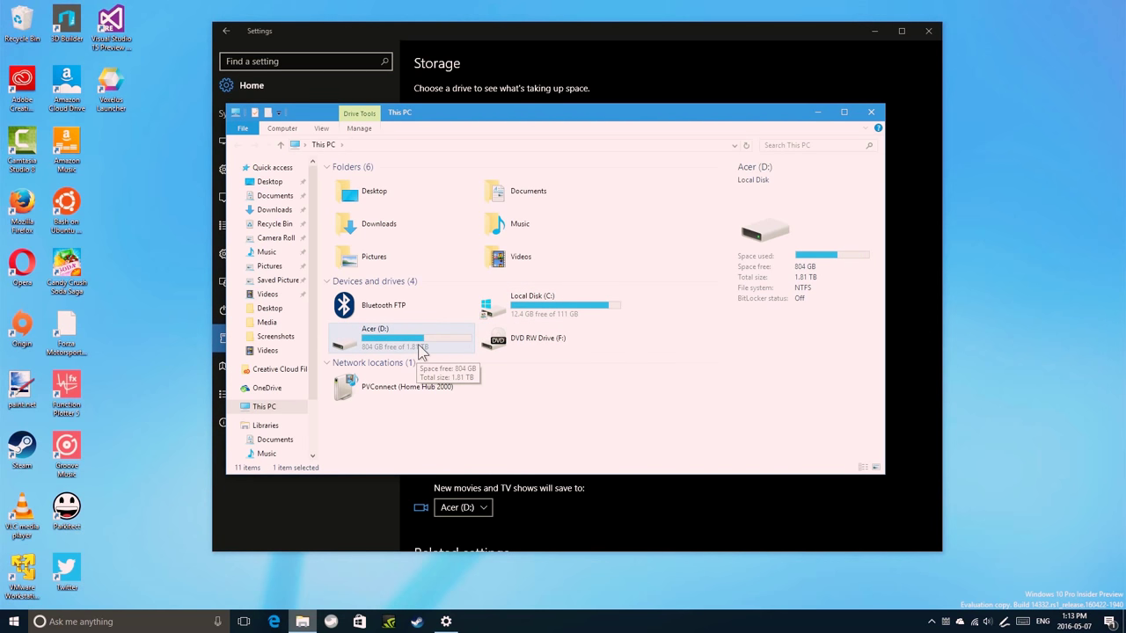
pyautogui.click(546, 316)
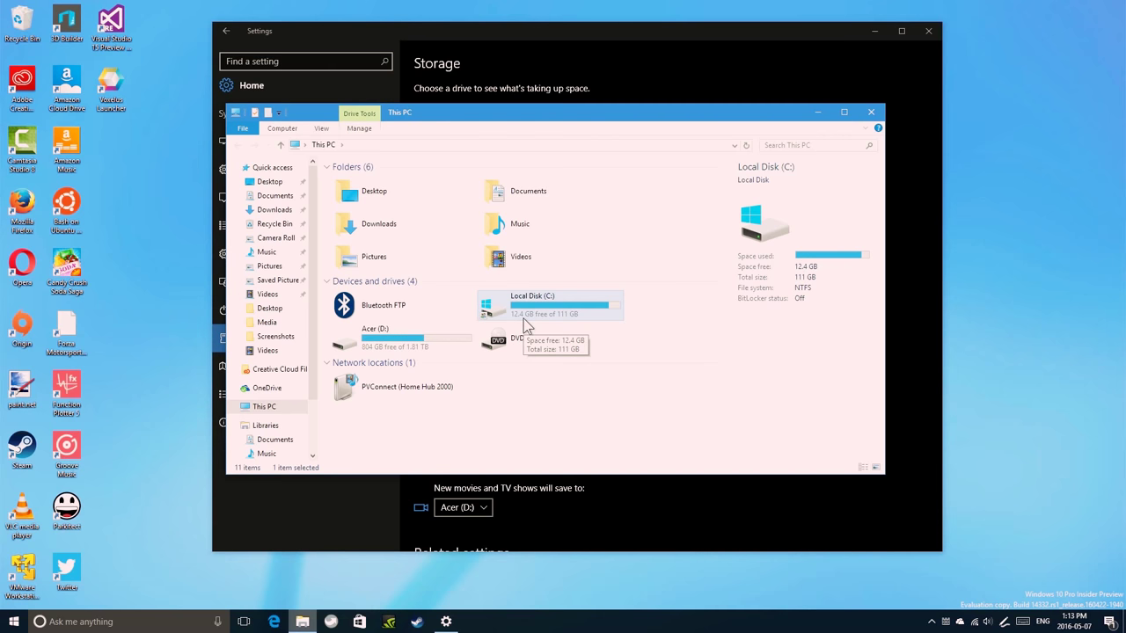
pyautogui.click(397, 343)
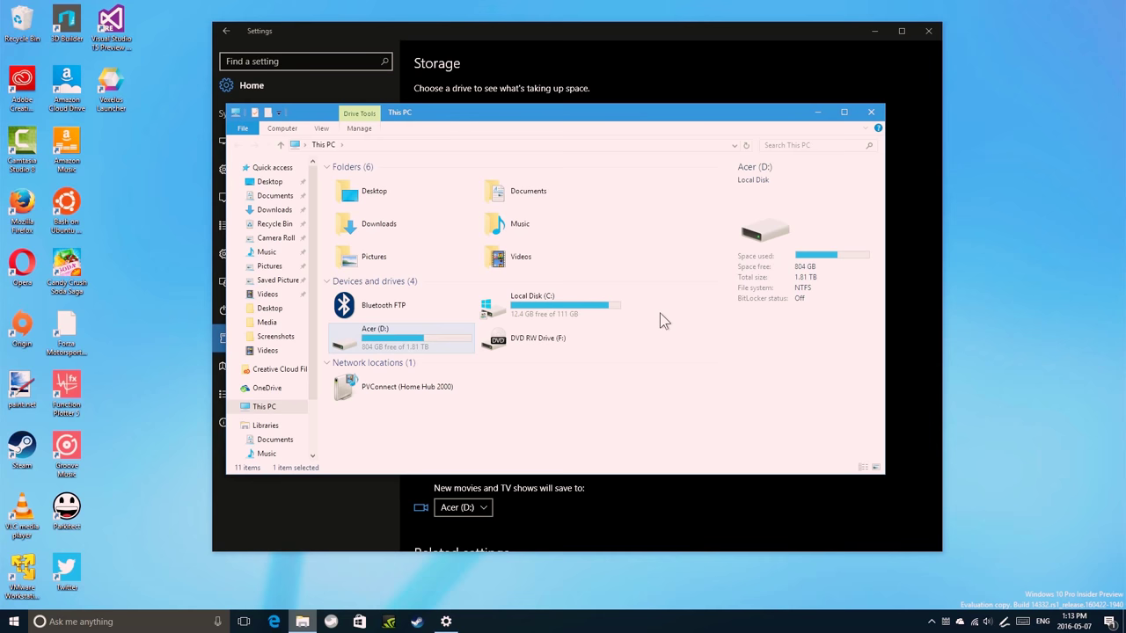
pyautogui.click(557, 322)
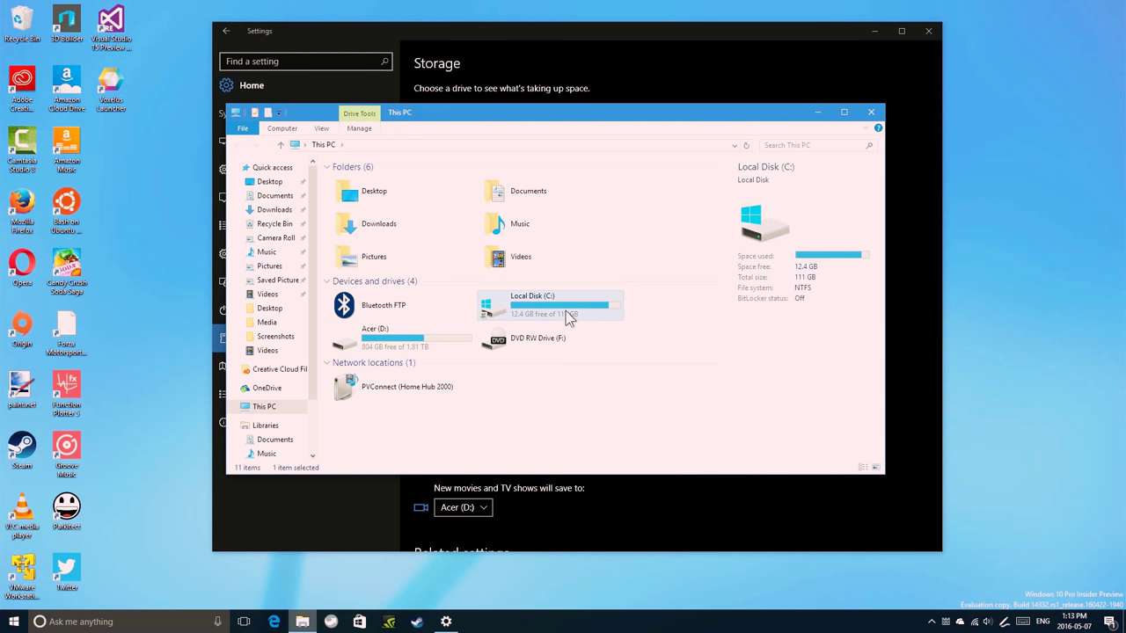
pyautogui.click(418, 350)
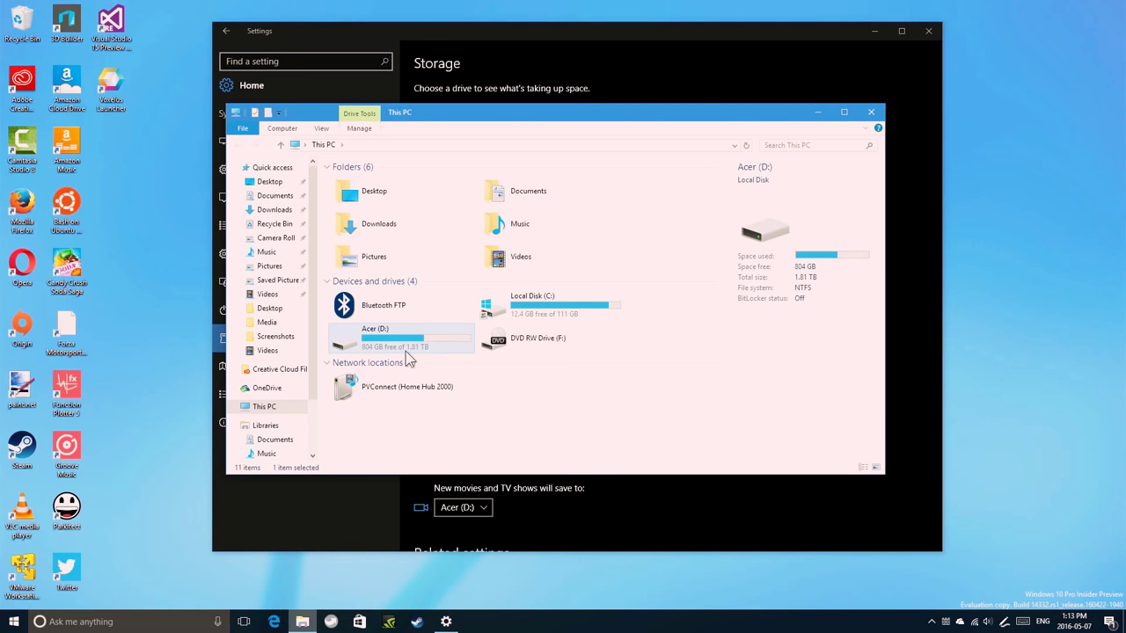
pyautogui.click(871, 113)
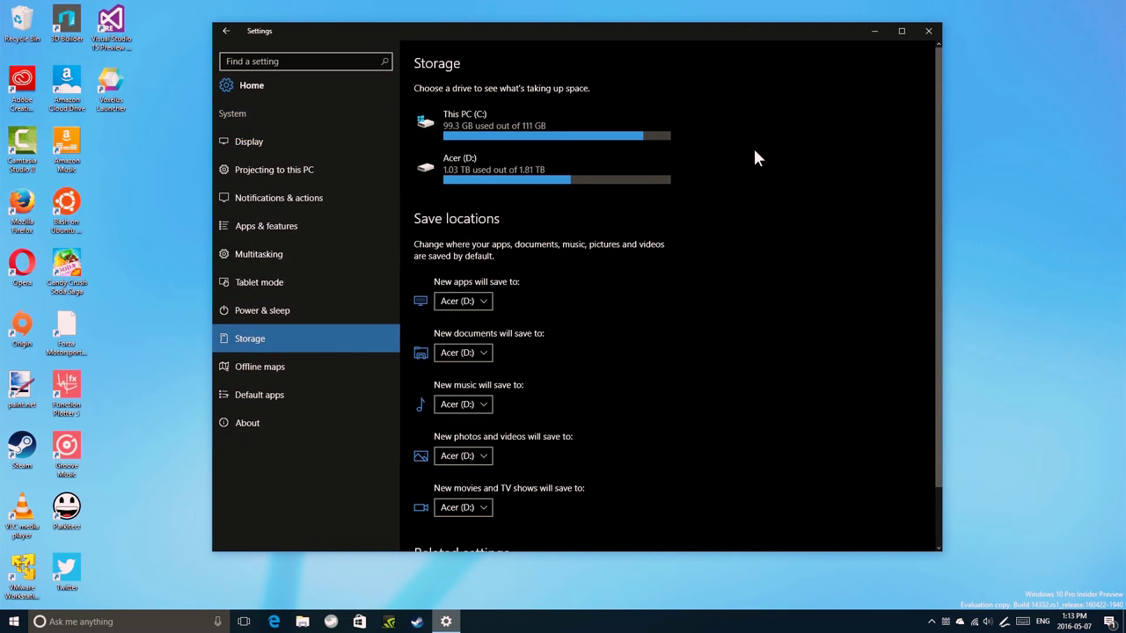
# Recheck the save location for new apps, and look up Killer Instinct's approximate size in the Store
pyautogui.click(474, 299)
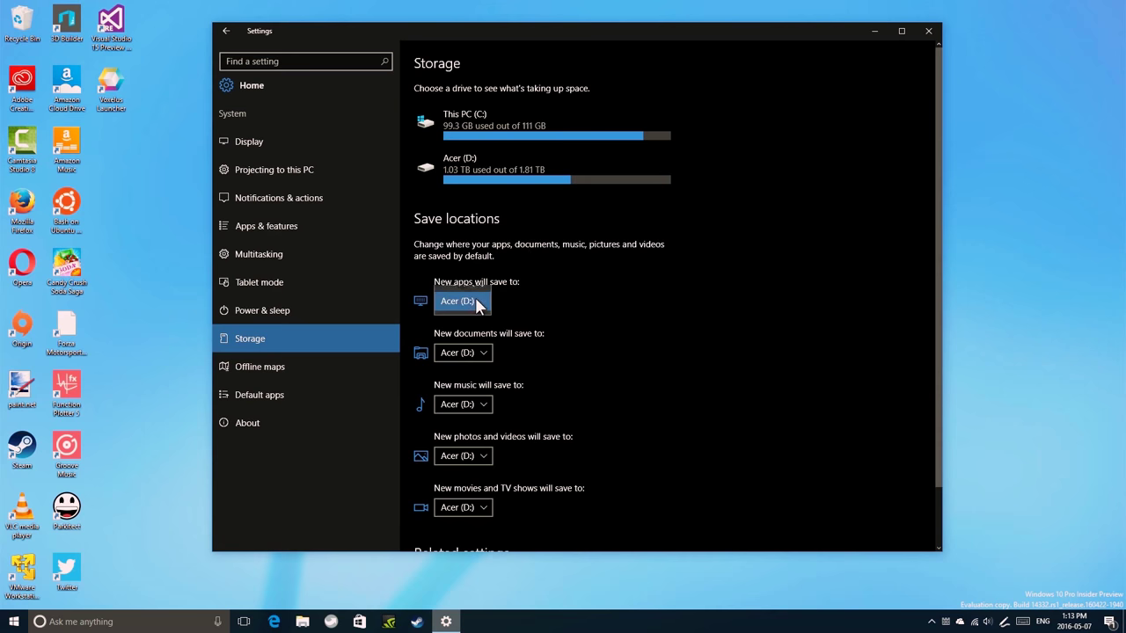
pyautogui.click(552, 290)
pyautogui.click(359, 622)
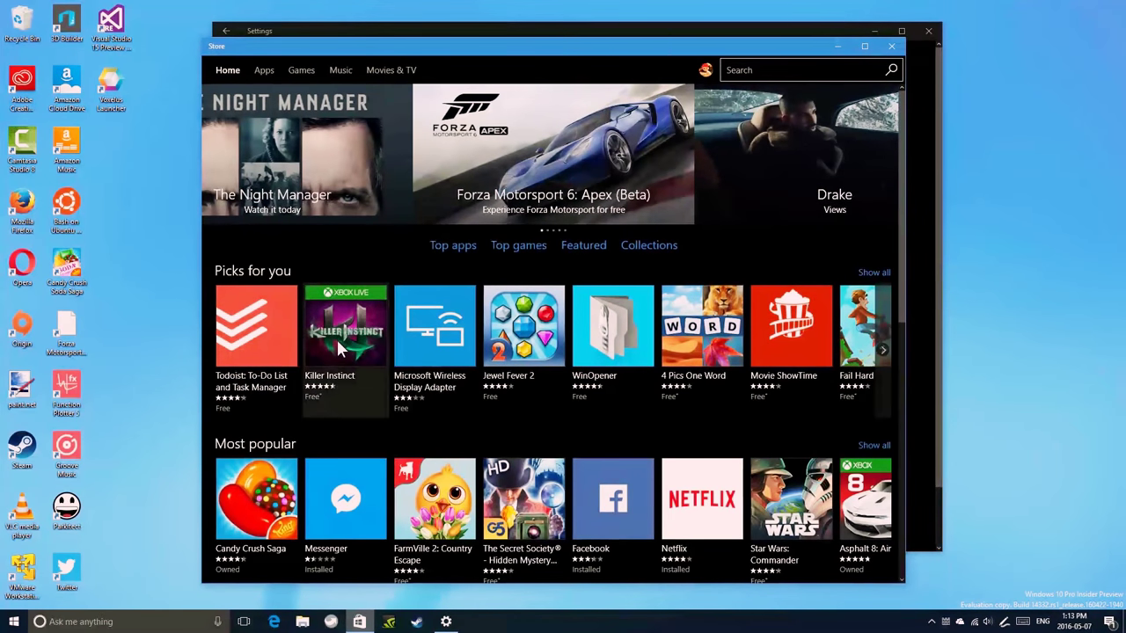
pyautogui.click(339, 346)
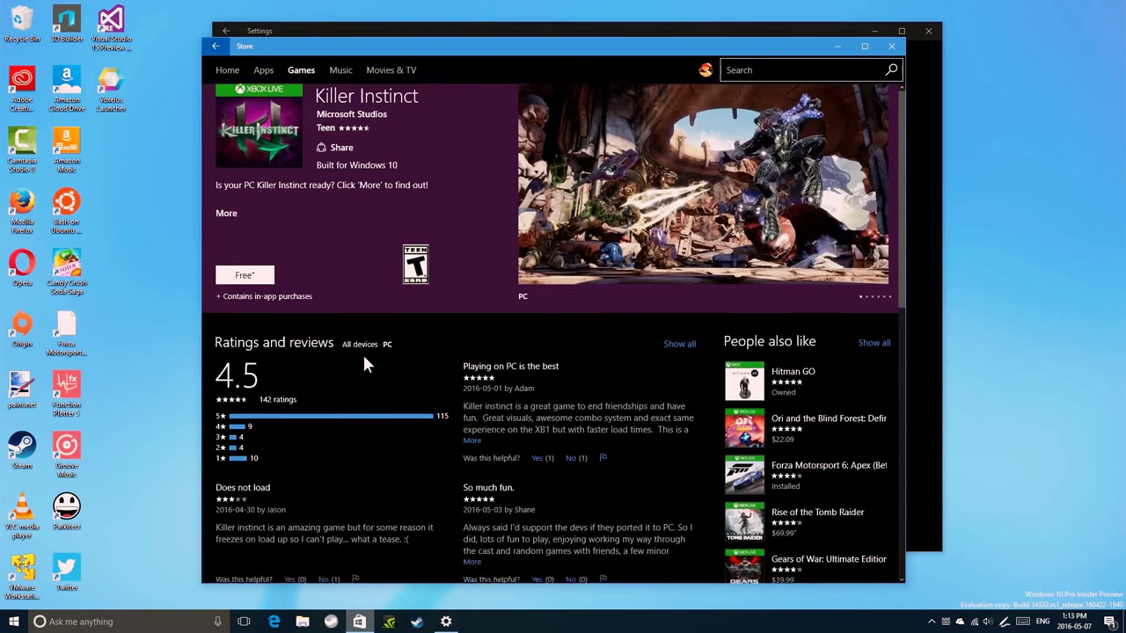
pyautogui.scroll(-10, 365, 362)
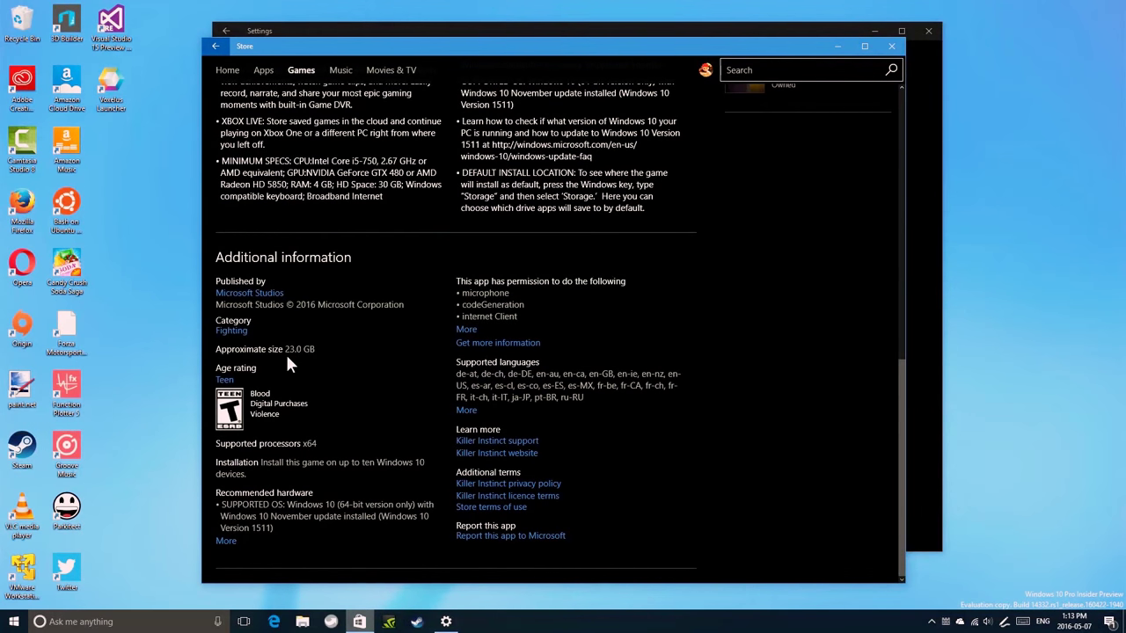
pyautogui.scroll(10, 301, 355)
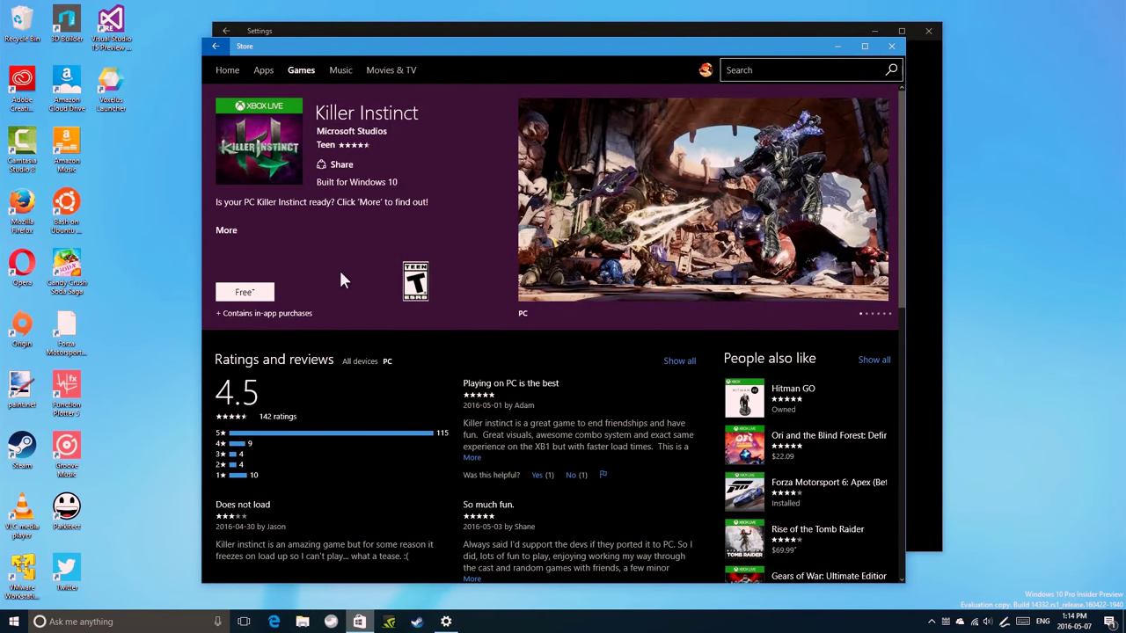
pyautogui.click(891, 46)
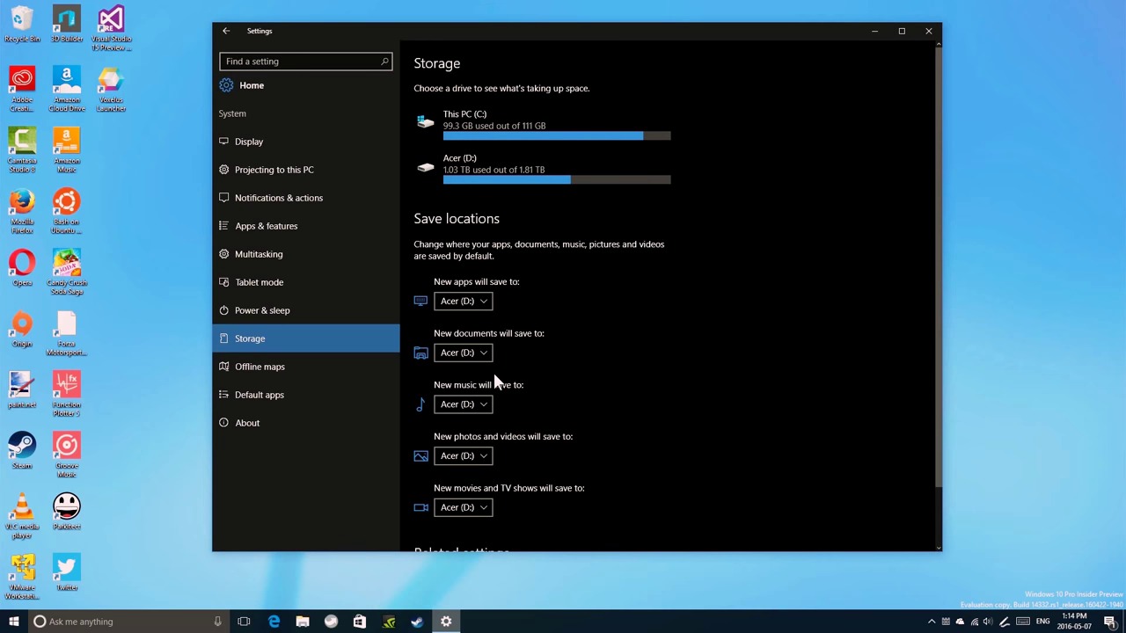
# Open the storage usage of This PC (C:) and show its Apps & games list
pyautogui.click(525, 134)
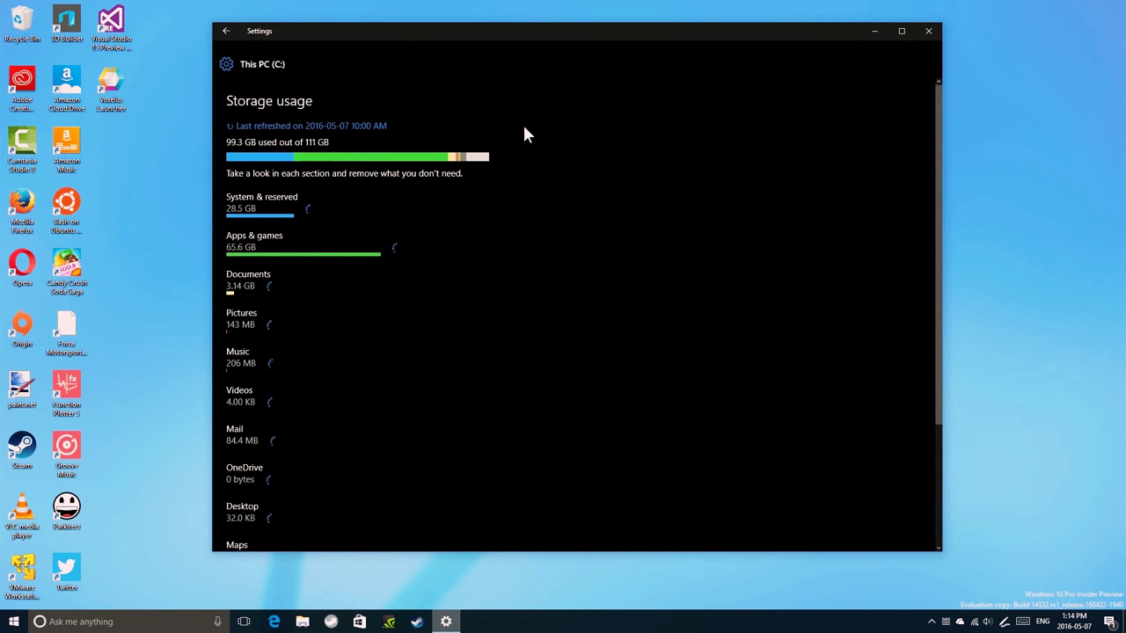
pyautogui.scroll(-1, 268, 374)
pyautogui.scroll(1, 277, 377)
pyautogui.scroll(-3, 278, 377)
pyautogui.scroll(3, 278, 376)
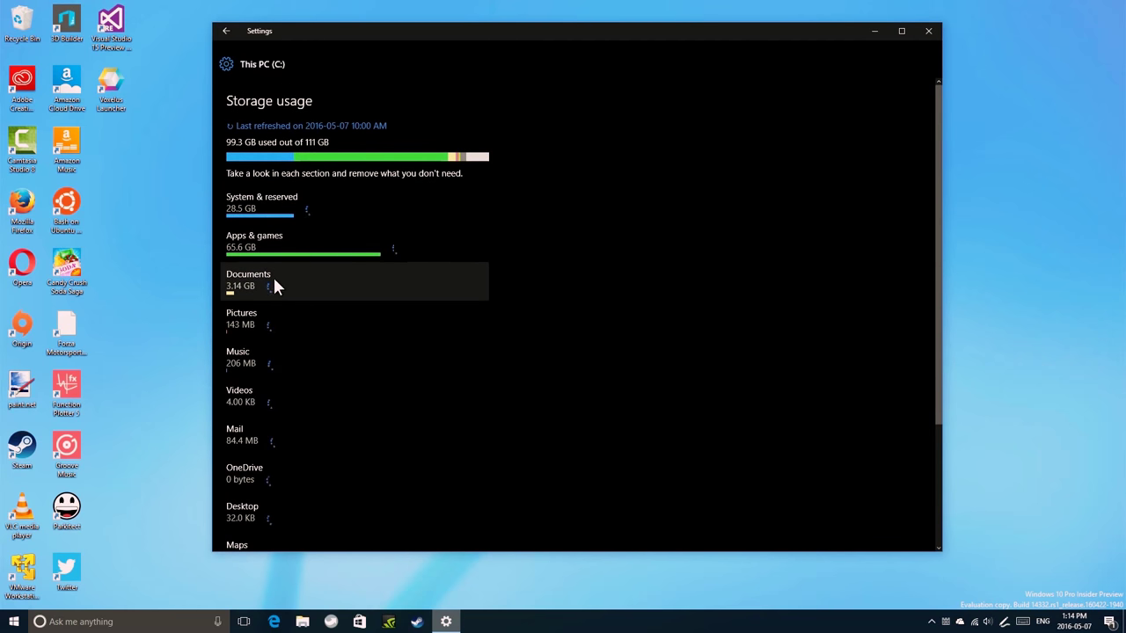
pyautogui.click(237, 250)
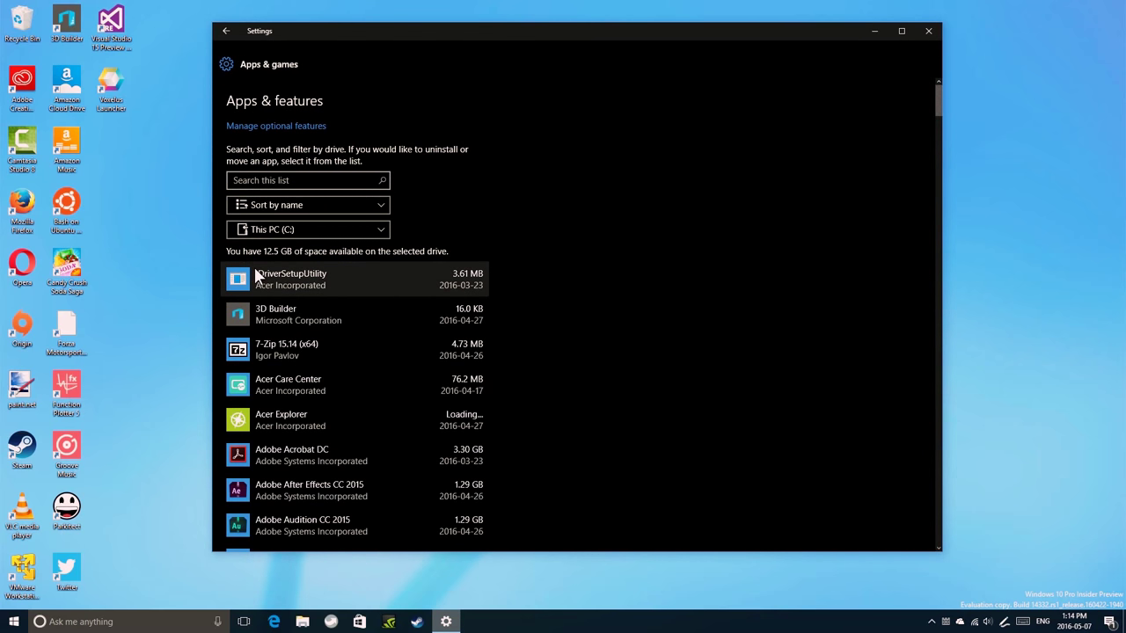
# Browse the installed apps and review the drive filter options, keeping This PC (C:) selected
pyautogui.scroll(-4, 258, 285)
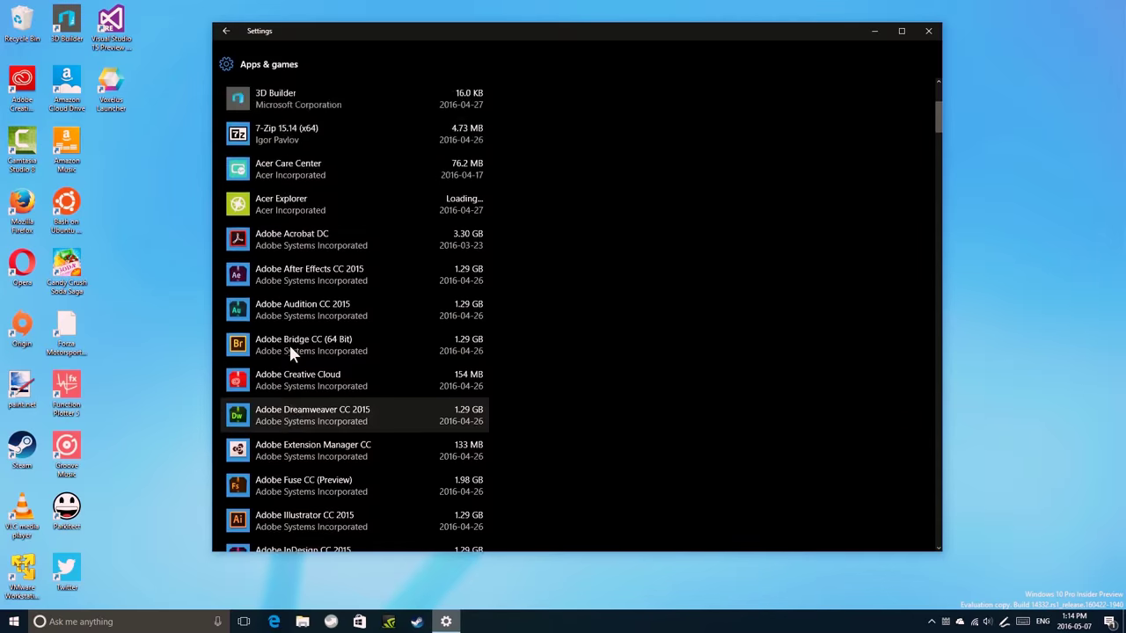
pyautogui.scroll(-20, 289, 343)
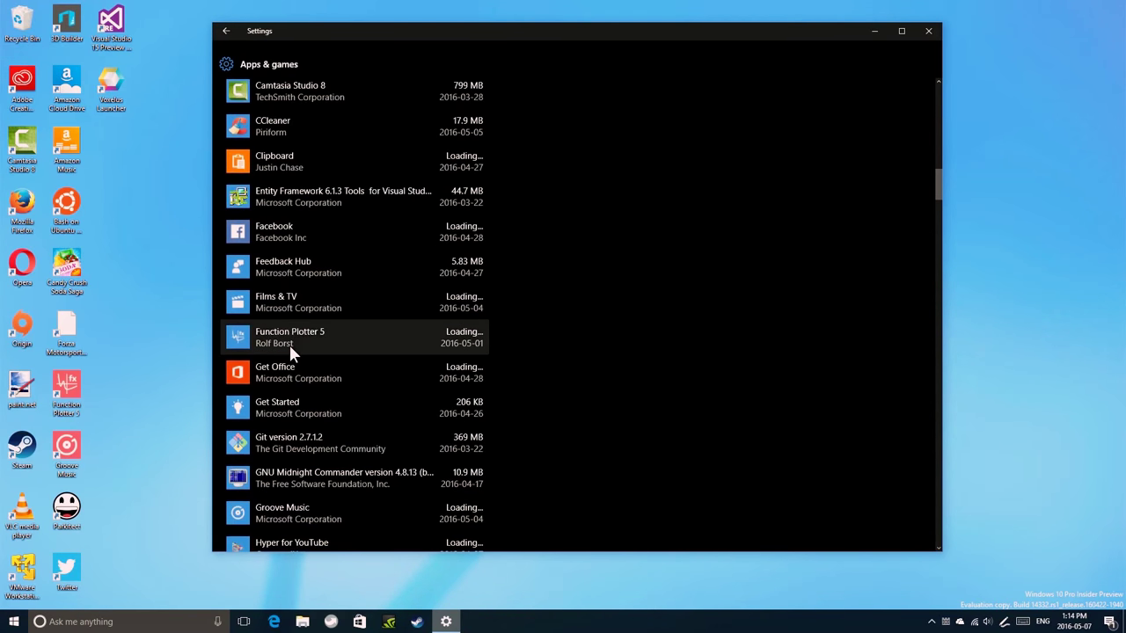
pyautogui.scroll(15, 289, 343)
pyautogui.scroll(10, 290, 344)
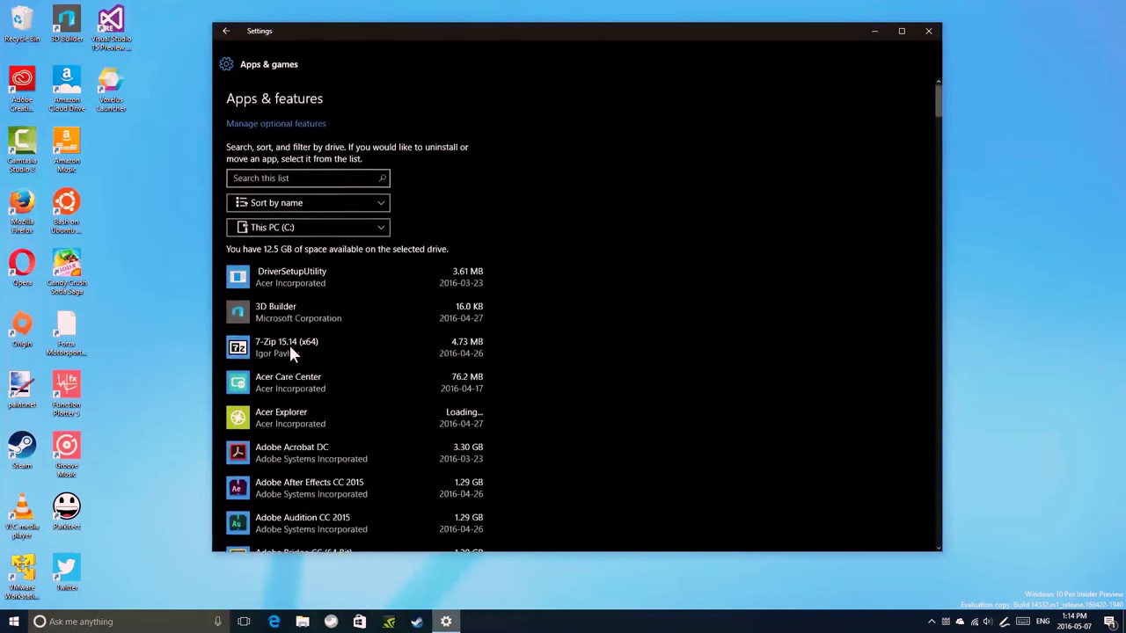
pyautogui.click(307, 229)
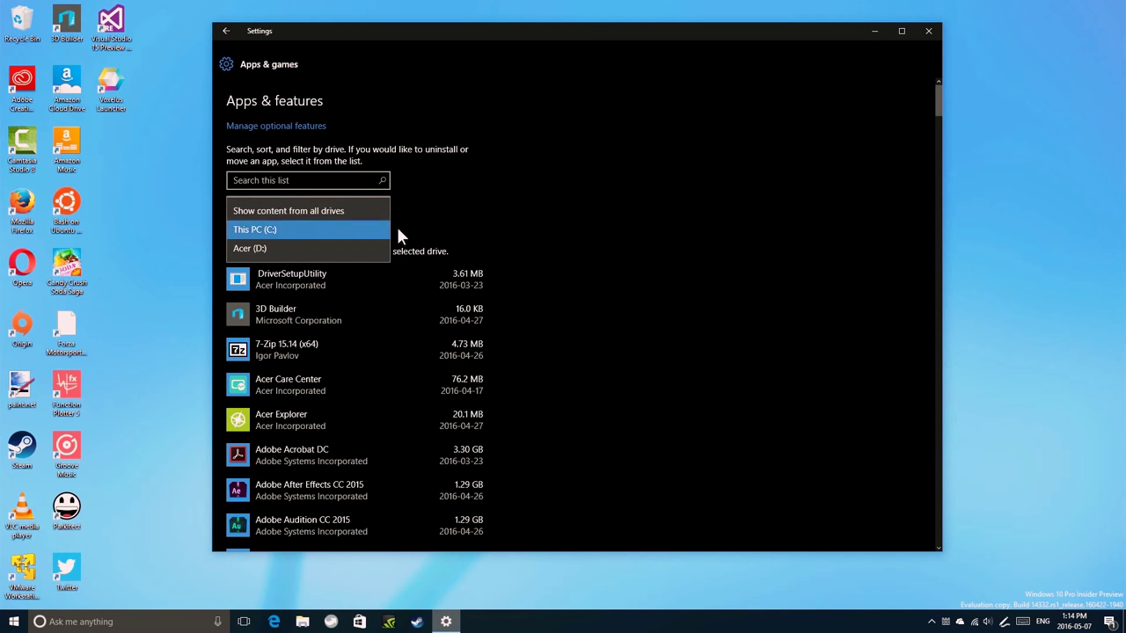
pyautogui.click(400, 236)
pyautogui.click(281, 230)
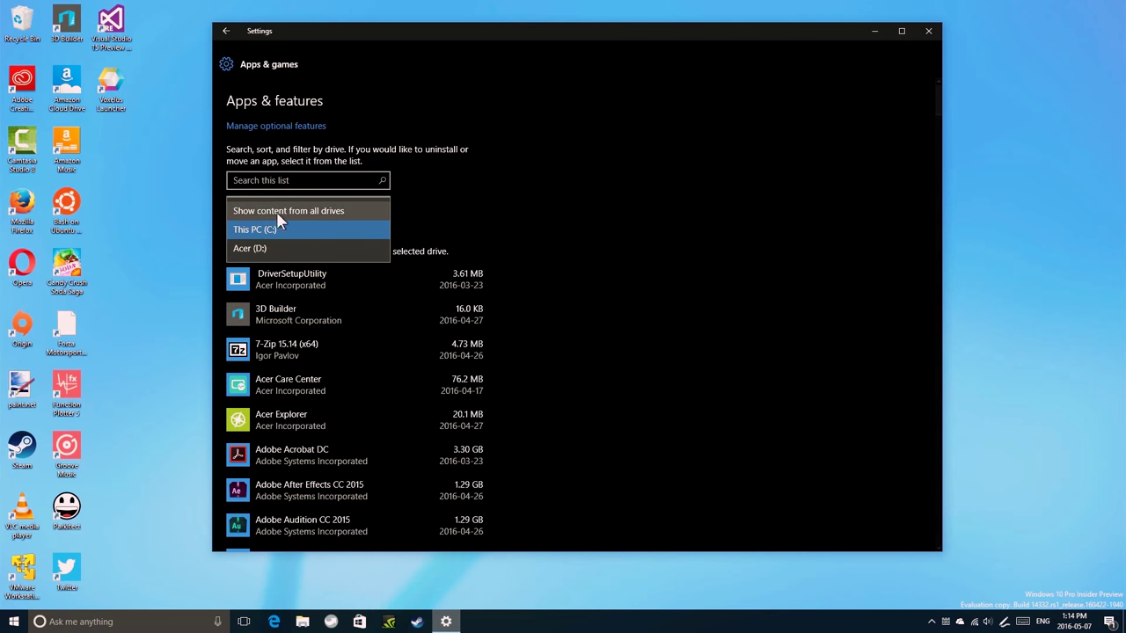
pyautogui.click(273, 229)
# Find the Clipboard app in the list and move it to the Acer (D:) drive
pyautogui.scroll(-8, 376, 301)
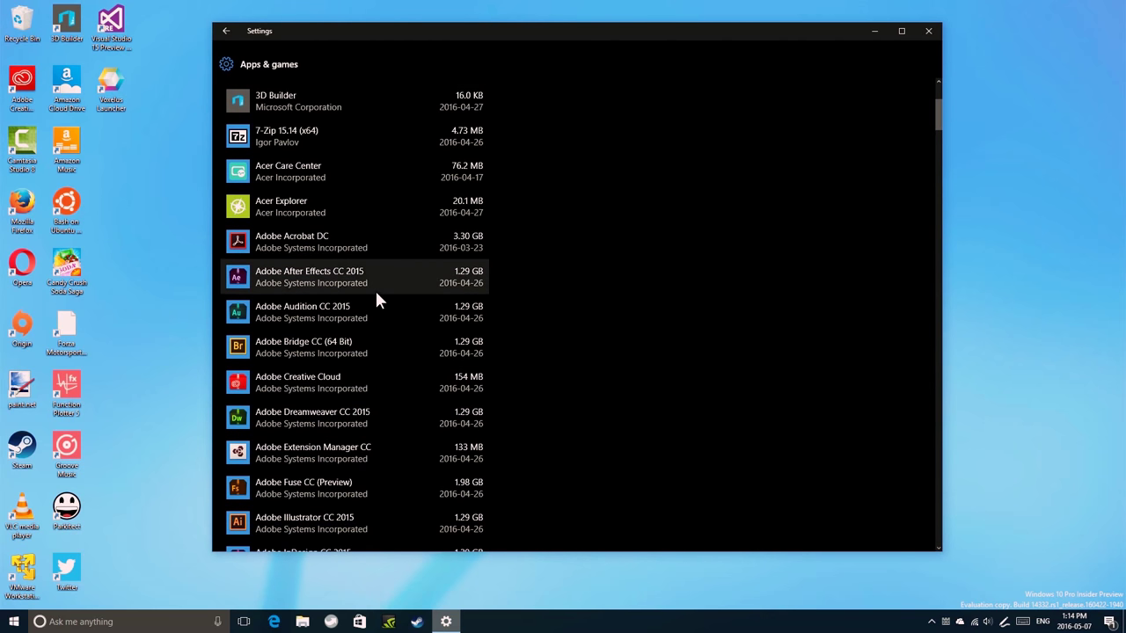
pyautogui.scroll(-5, 376, 302)
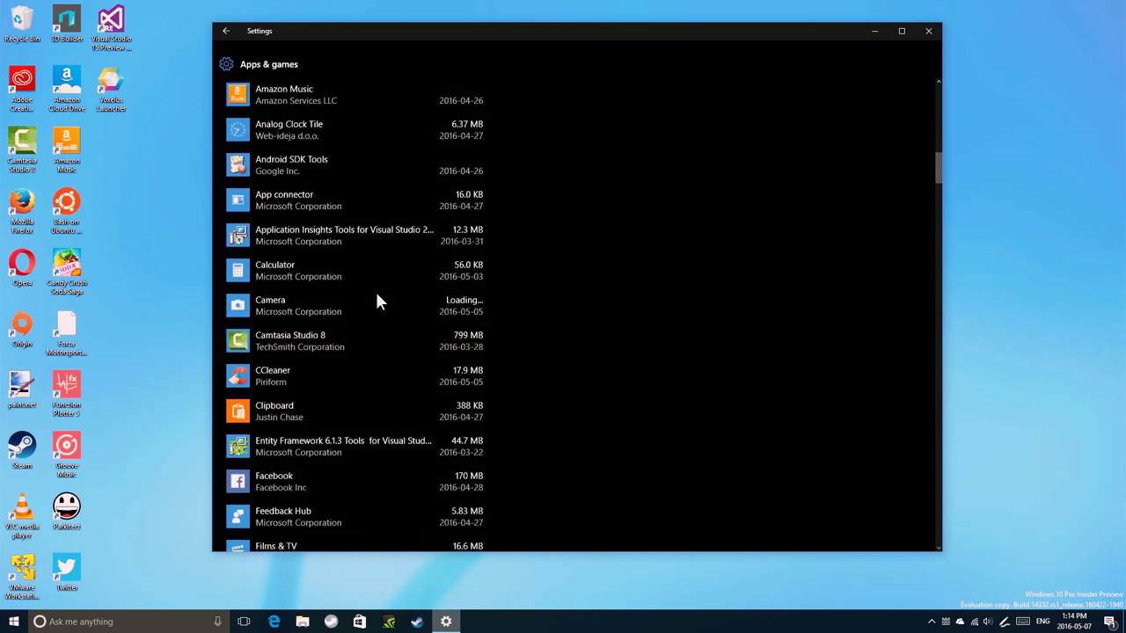
pyautogui.scroll(-1, 375, 289)
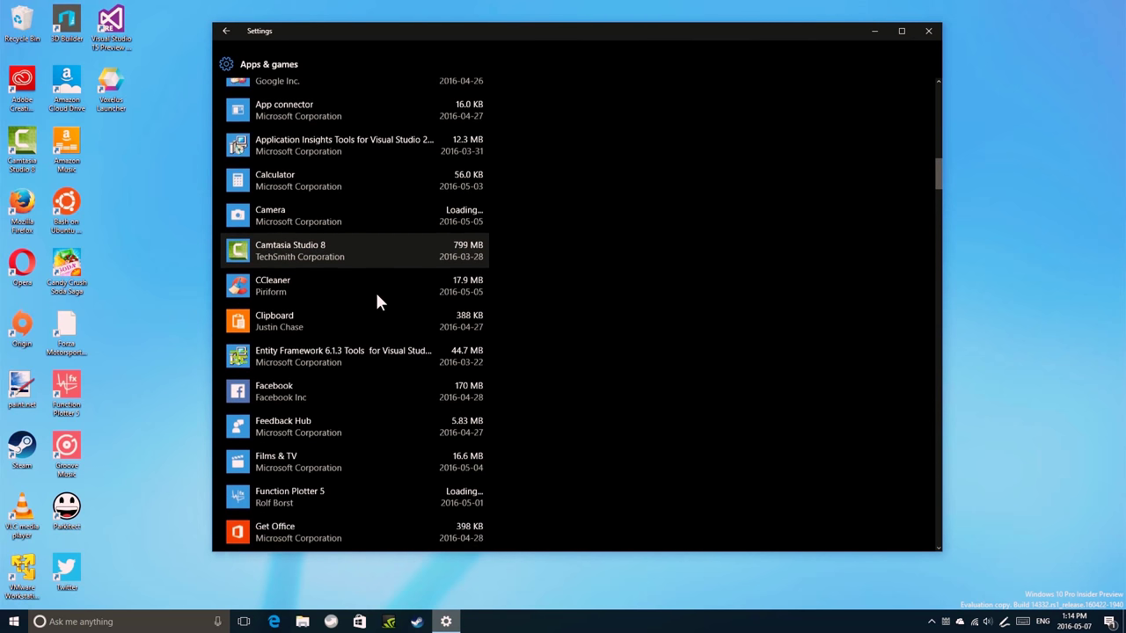
pyautogui.click(325, 320)
pyautogui.click(325, 317)
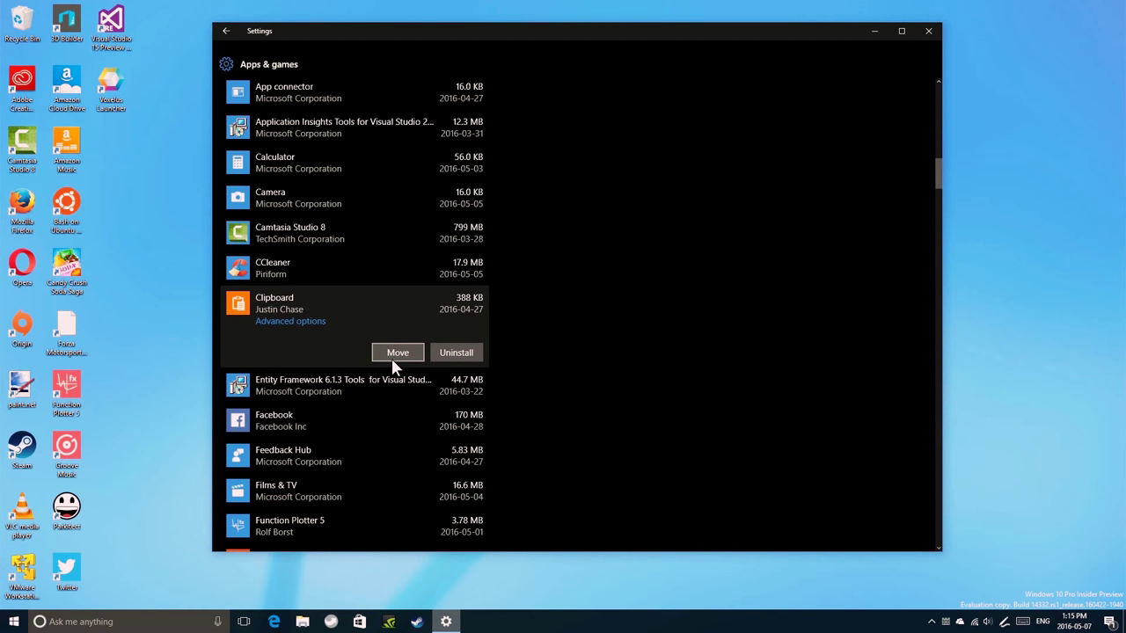
pyautogui.click(392, 360)
pyautogui.click(341, 305)
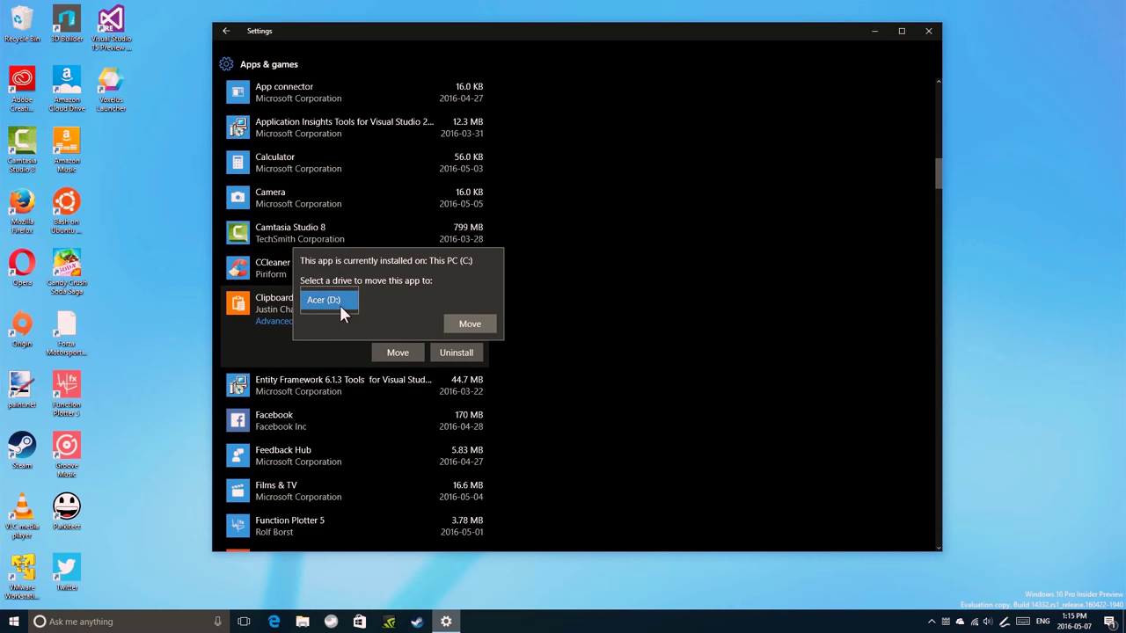
pyautogui.click(340, 304)
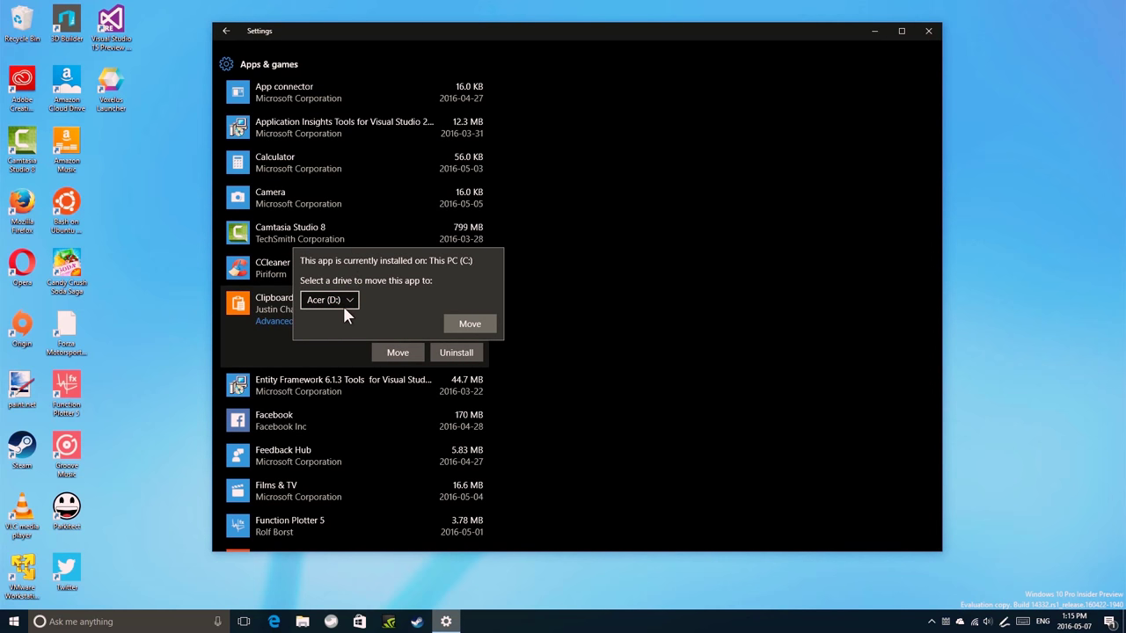
pyautogui.click(341, 300)
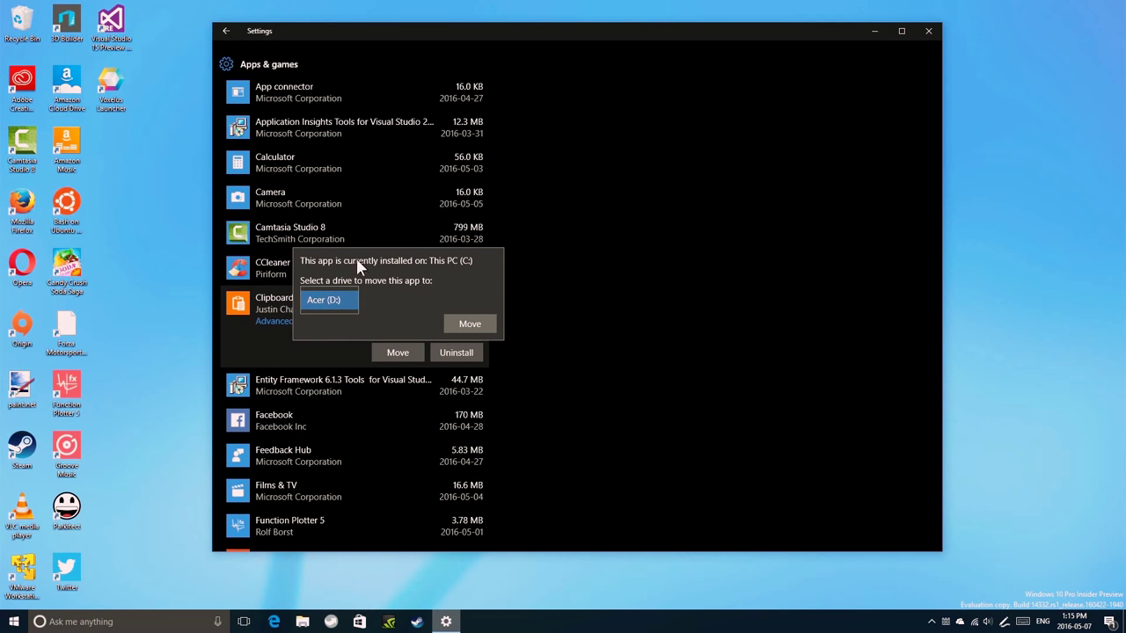
pyautogui.click(342, 300)
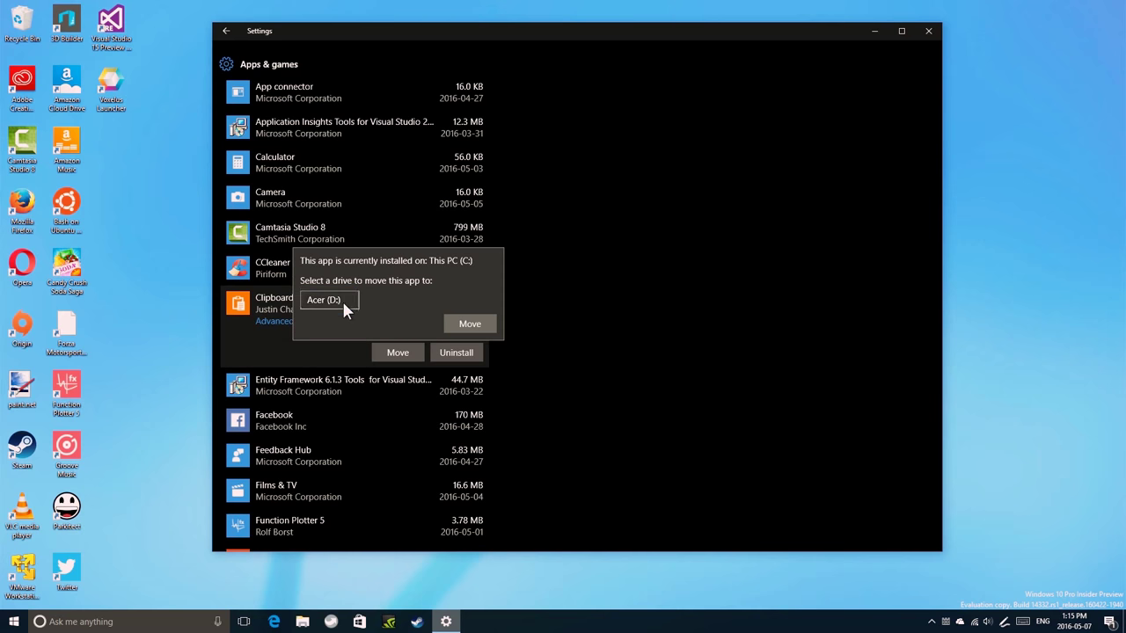
pyautogui.click(478, 327)
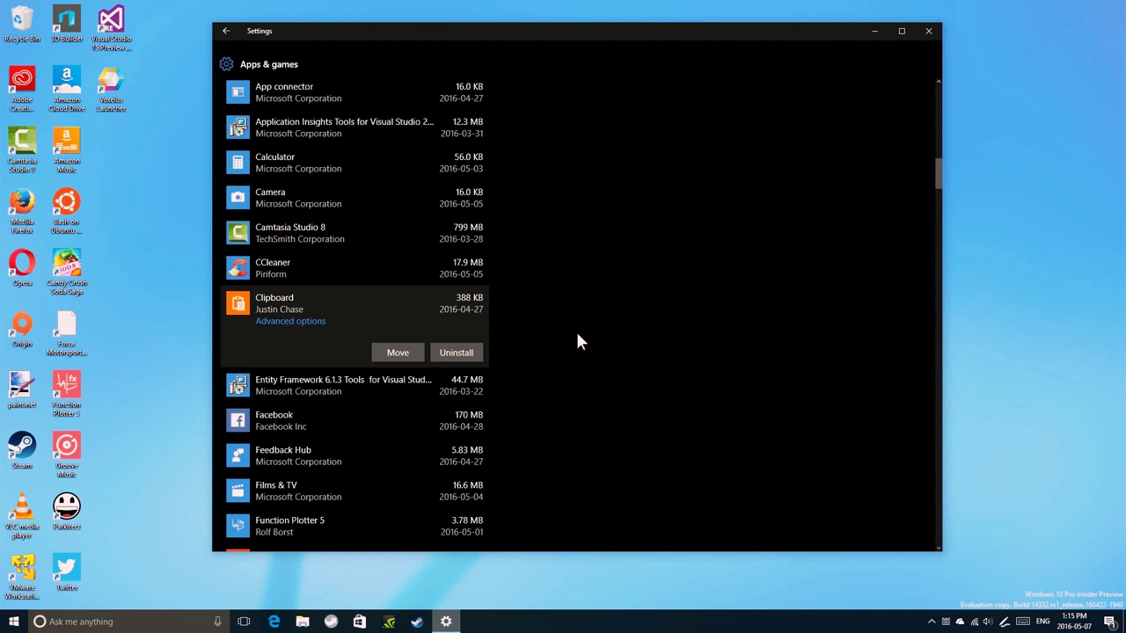
# Look through the installed apps on This PC (C:) to check the list following the Clipboard move
pyautogui.scroll(10, 461, 387)
pyautogui.scroll(5, 460, 380)
pyautogui.scroll(-10, 460, 382)
pyautogui.scroll(-5, 460, 385)
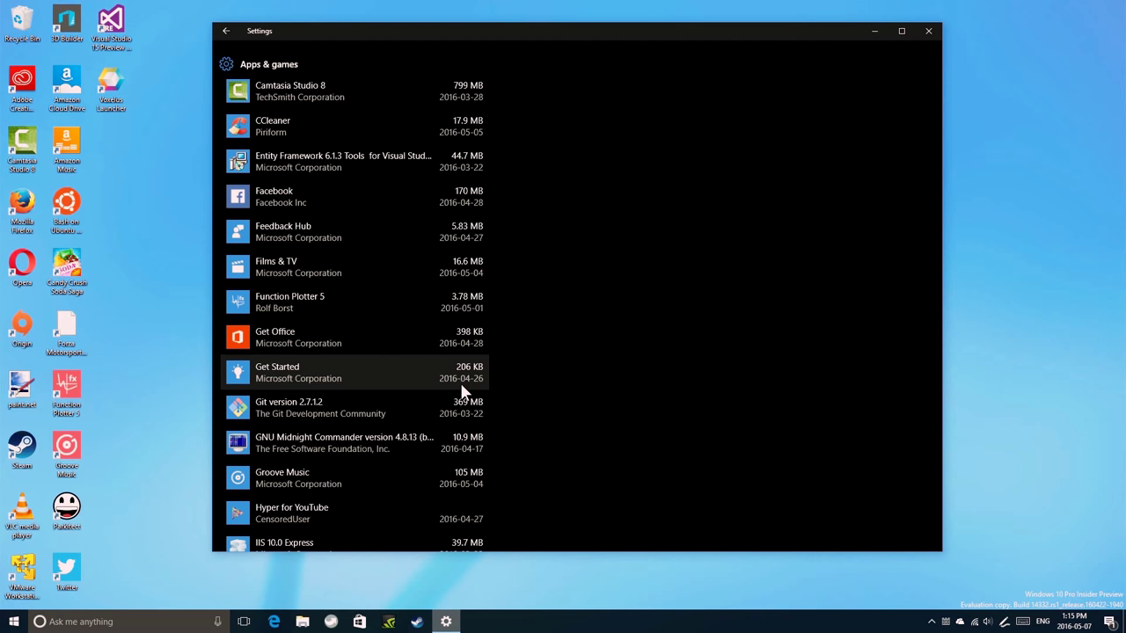
pyautogui.scroll(3, 466, 299)
pyautogui.scroll(-3, 430, 306)
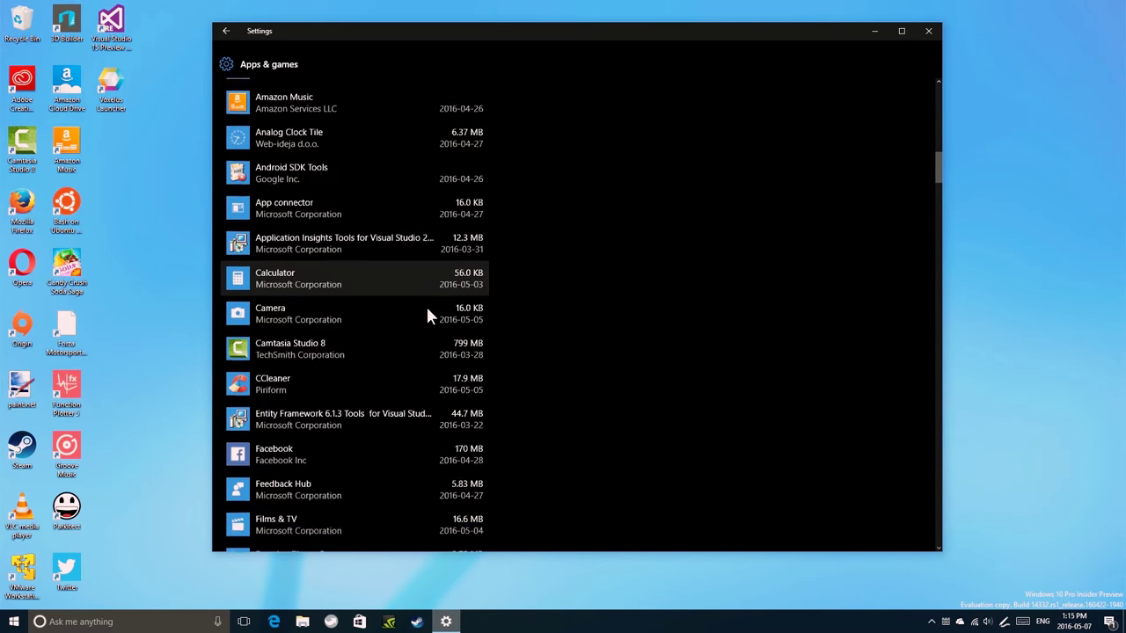
pyautogui.scroll(-3, 425, 304)
# Compare the available options for Git, Function Plotter 5, Feedback Hub and GNU Midnight Commander to see which can be moved
pyautogui.click(395, 271)
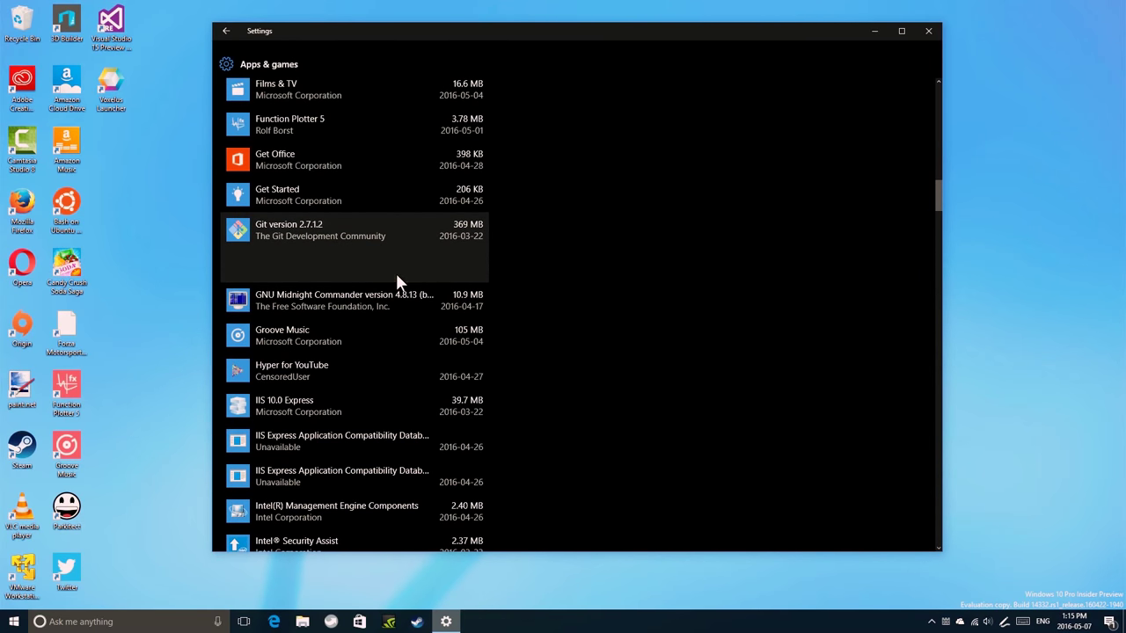
pyautogui.click(368, 206)
pyautogui.scroll(3, 317, 347)
pyautogui.click(361, 338)
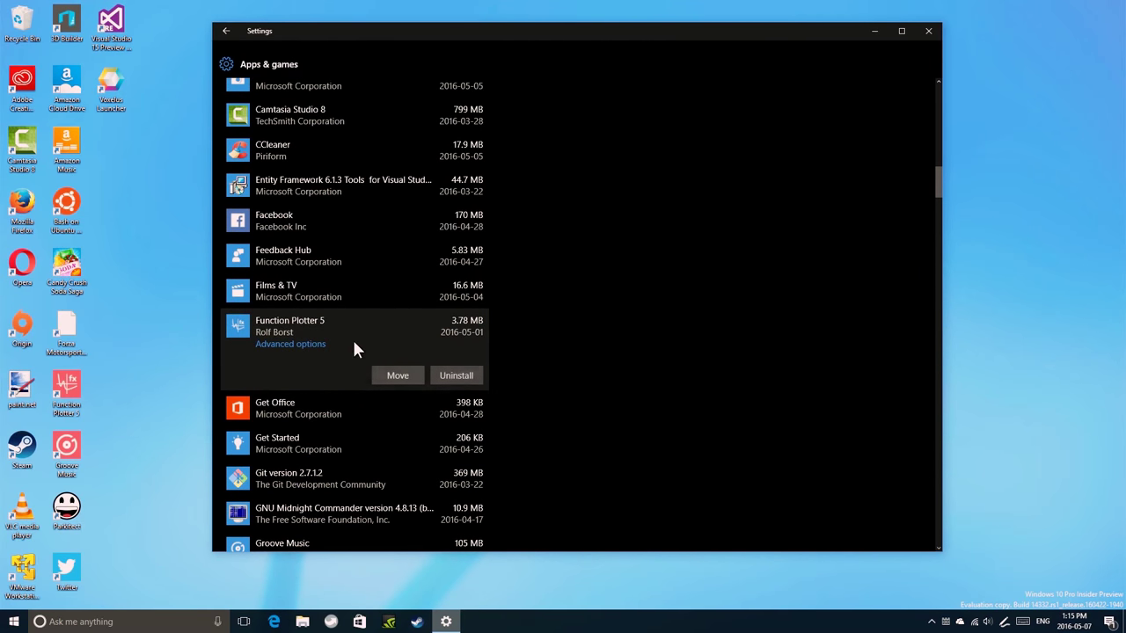
pyautogui.click(374, 255)
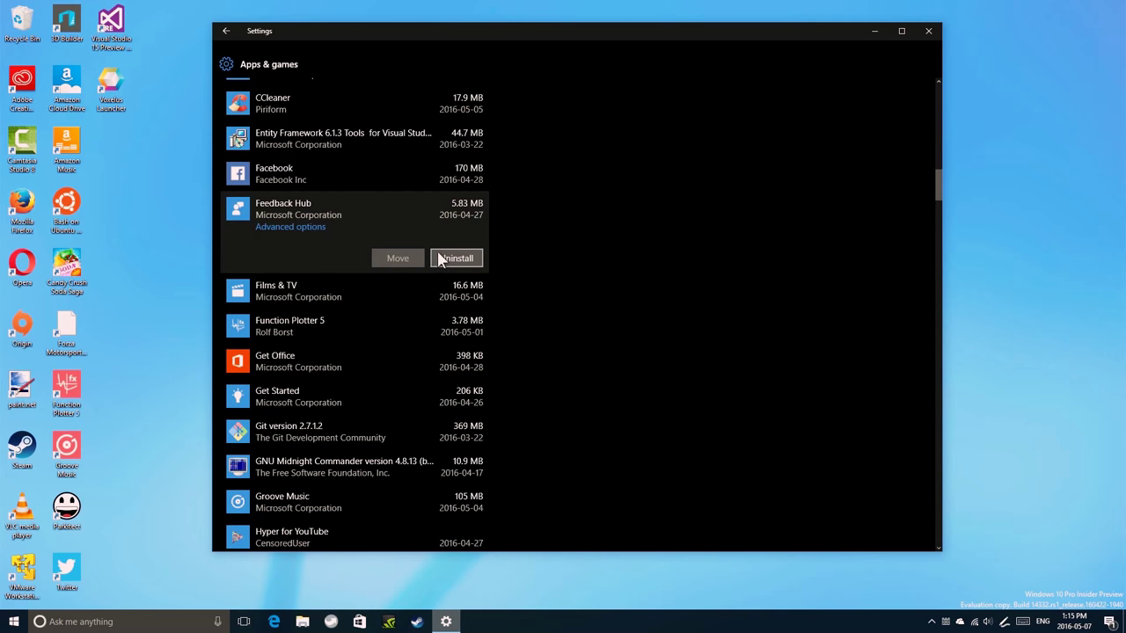
pyautogui.scroll(-1, 370, 261)
pyautogui.scroll(-3, 372, 275)
pyautogui.click(370, 267)
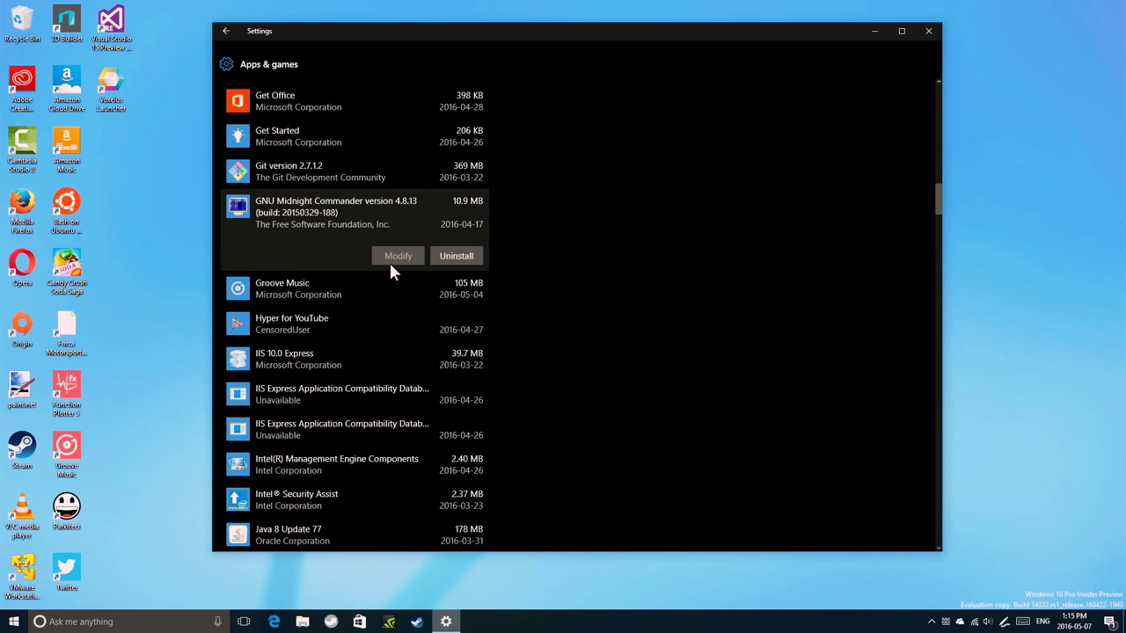
# Check whether the built-in Feedback Hub and Films & TV apps offer moving or uninstalling
pyautogui.scroll(3, 392, 267)
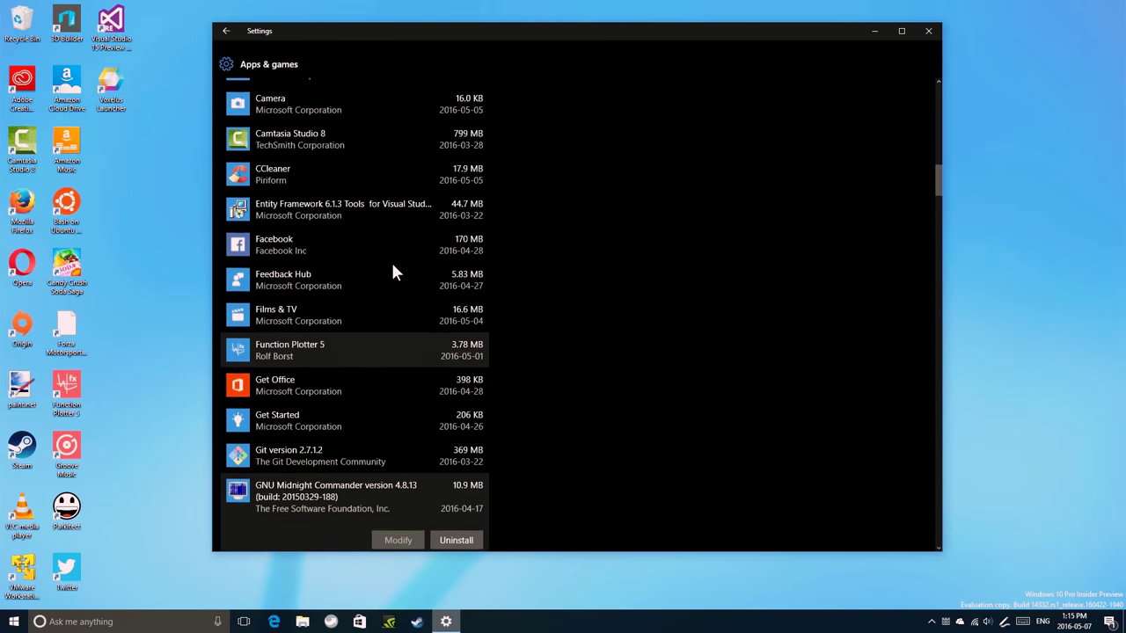
pyautogui.click(322, 285)
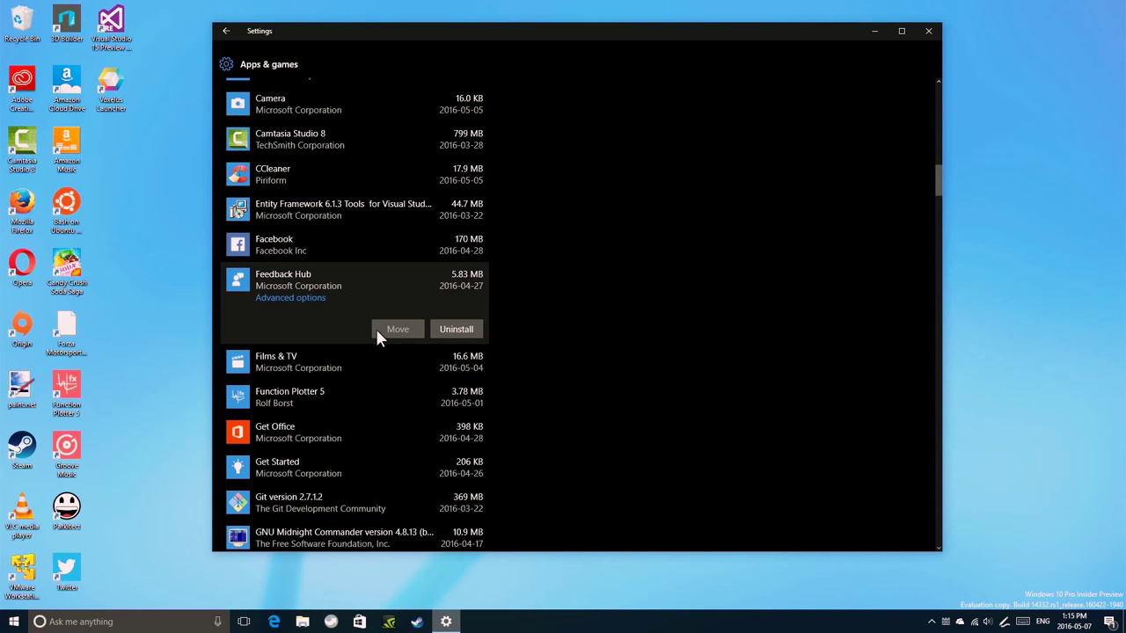
pyautogui.click(343, 361)
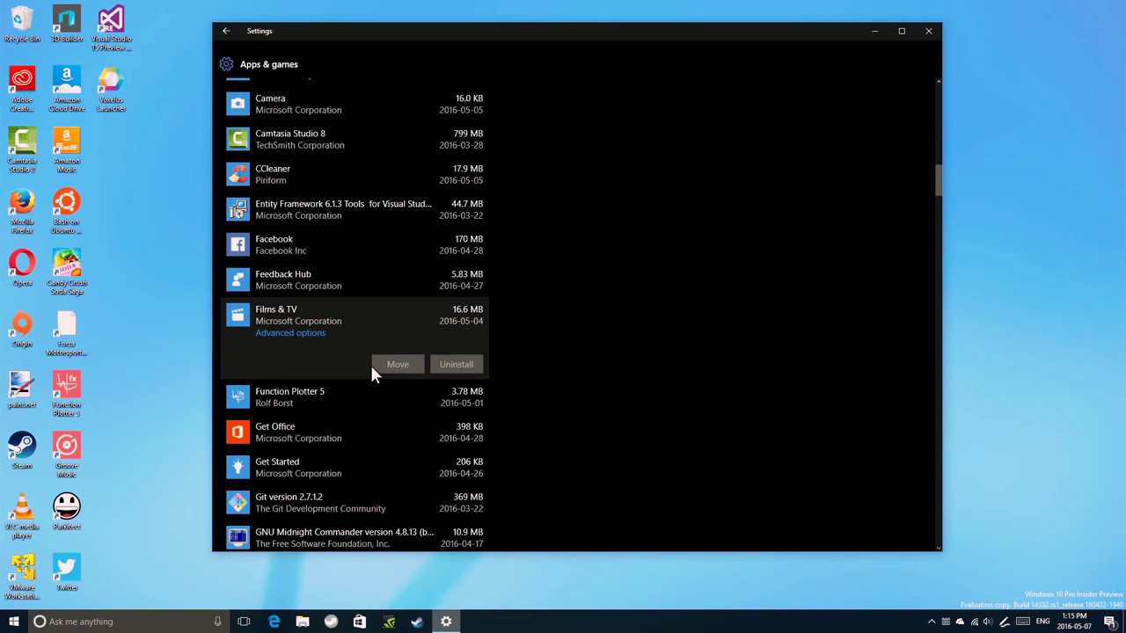
# Filter the Apps & features list to show only the apps on Acer (D:)
pyautogui.scroll(5, 384, 276)
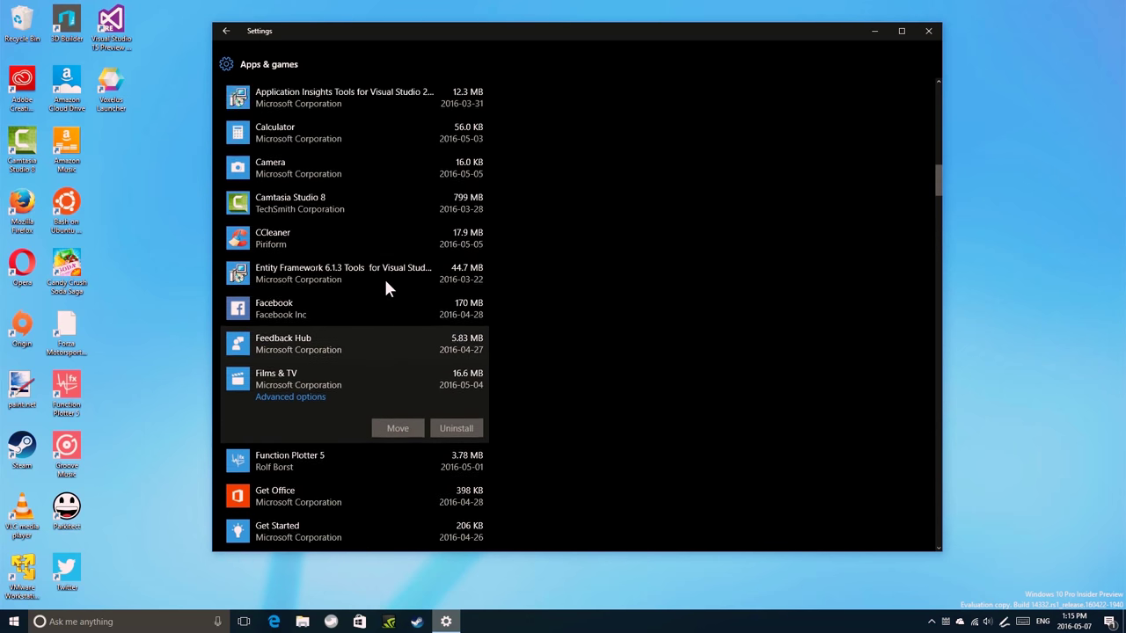
pyautogui.scroll(10, 385, 282)
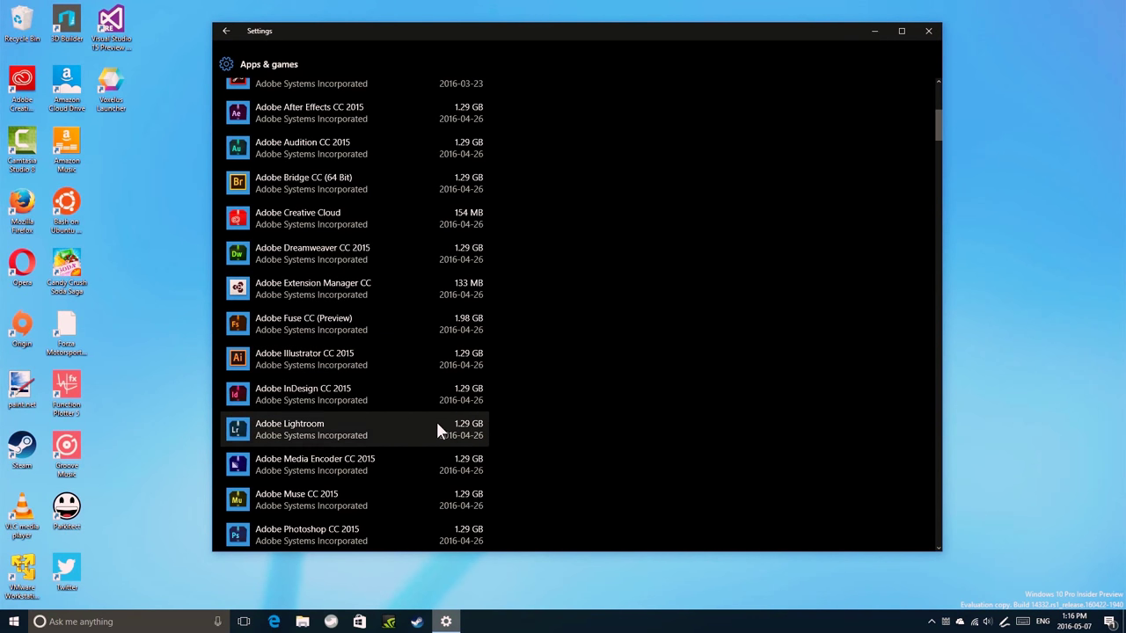
pyautogui.scroll(5, 389, 440)
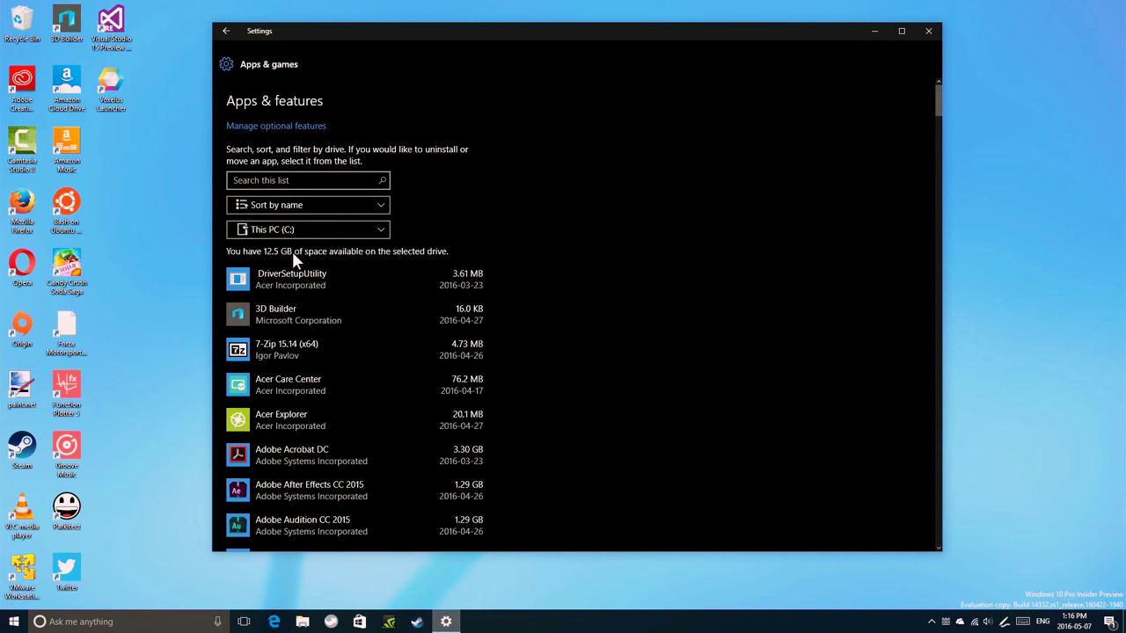
pyautogui.click(308, 229)
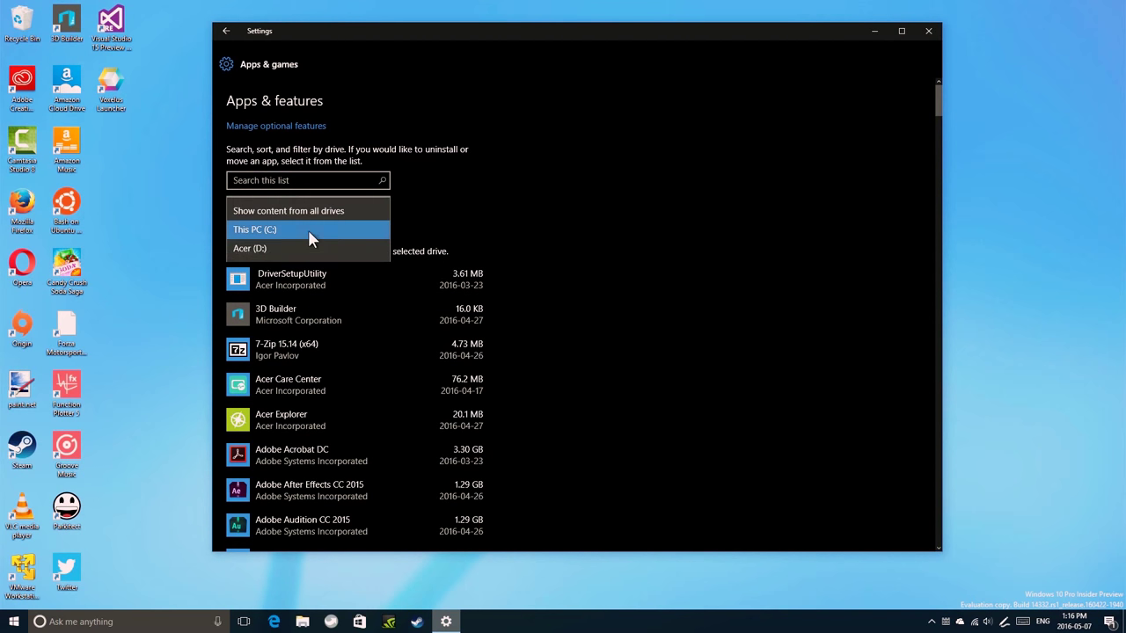
pyautogui.click(308, 253)
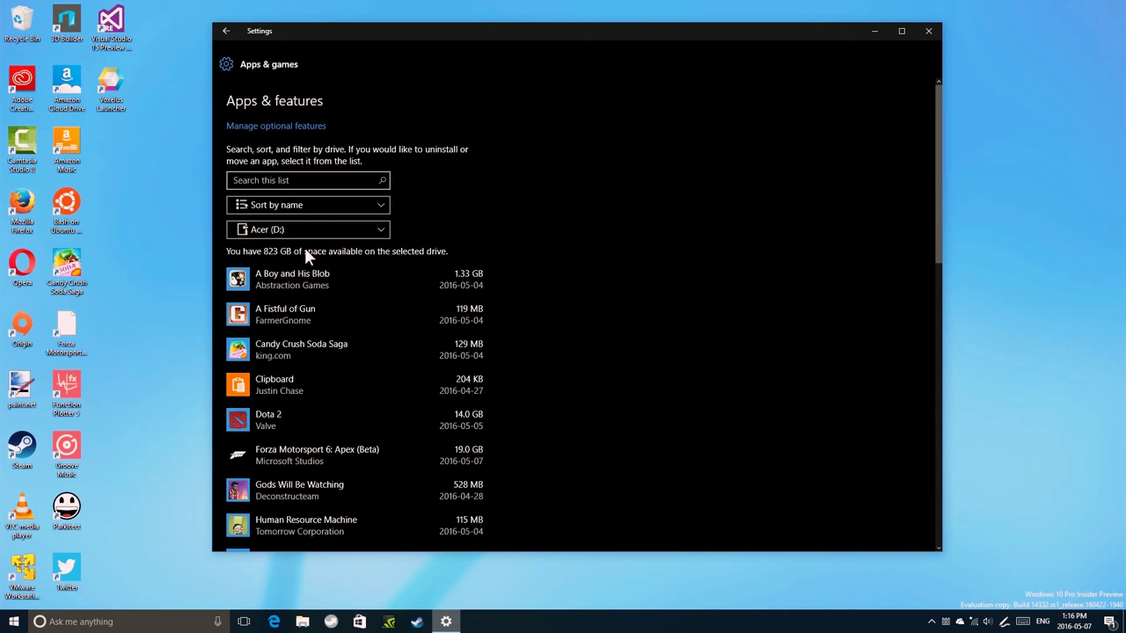
# Review the apps stored on Acer (D:) and show the options for Forza Motorsport 6: Apex (Beta)
pyautogui.scroll(-1, 318, 360)
pyautogui.scroll(-5, 319, 356)
pyautogui.scroll(5, 318, 355)
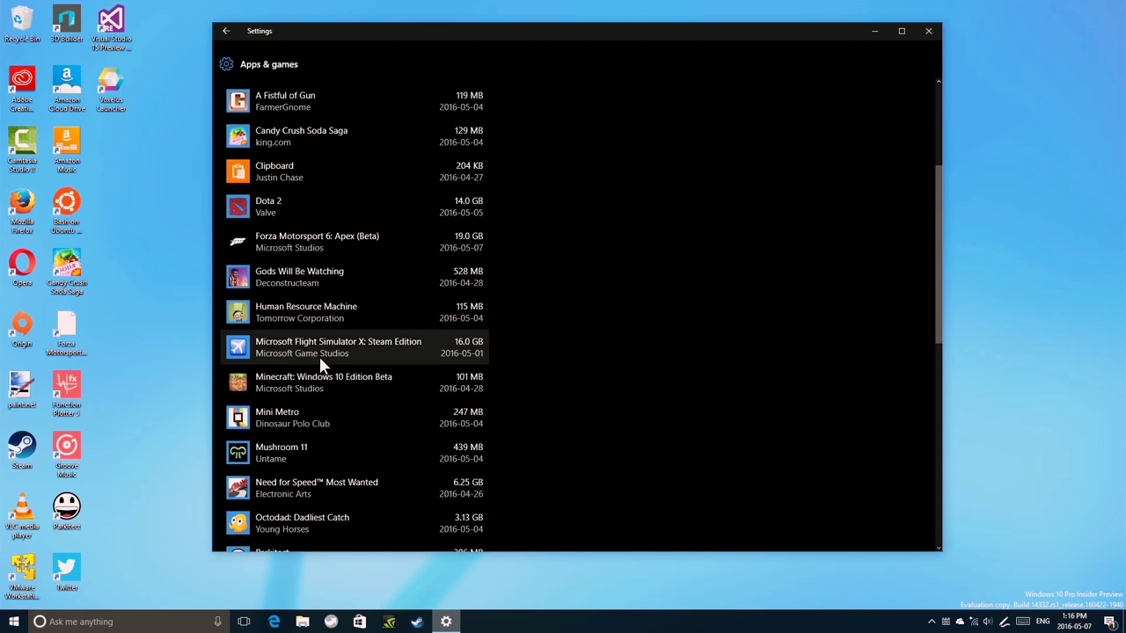
pyautogui.click(327, 249)
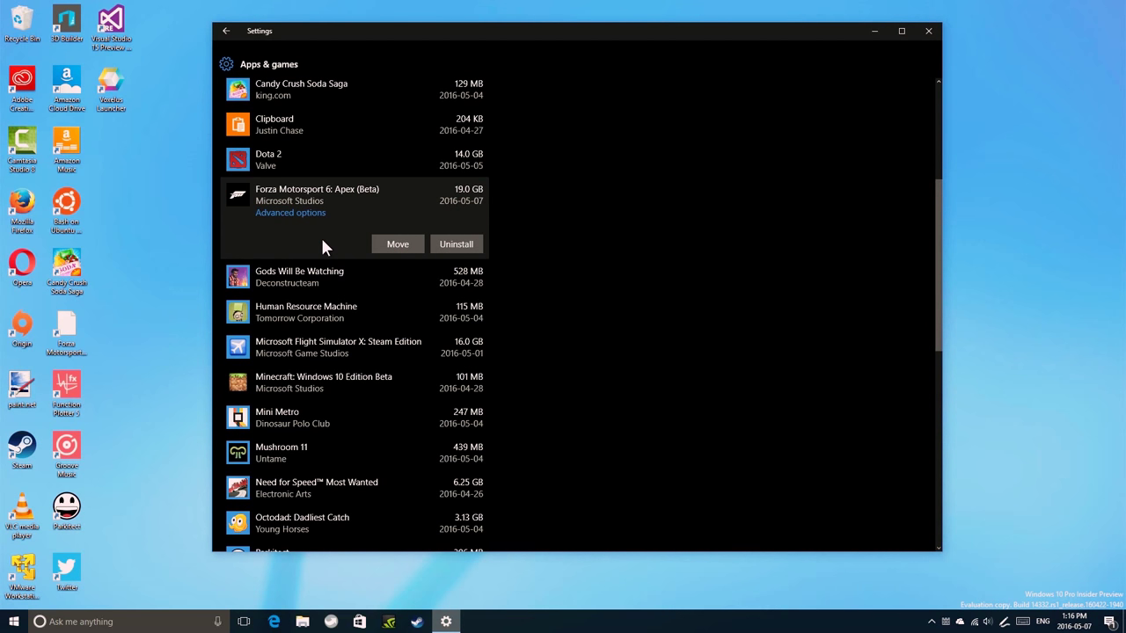
# Move the Clipboard app off the Acer (D:) drive
pyautogui.scroll(3, 300, 278)
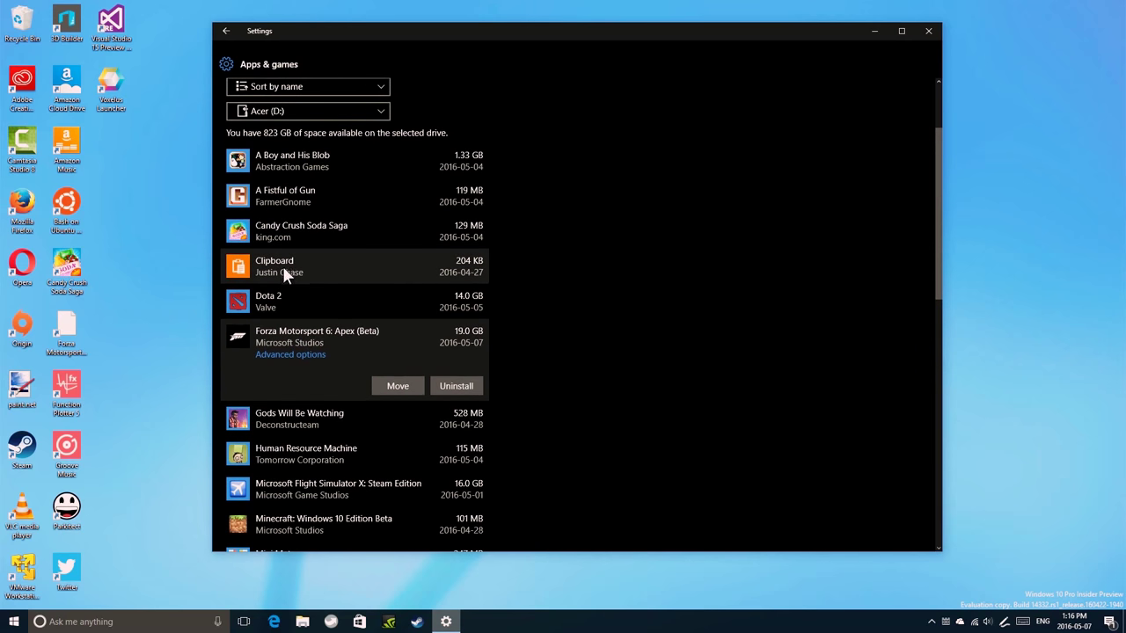
pyautogui.click(277, 271)
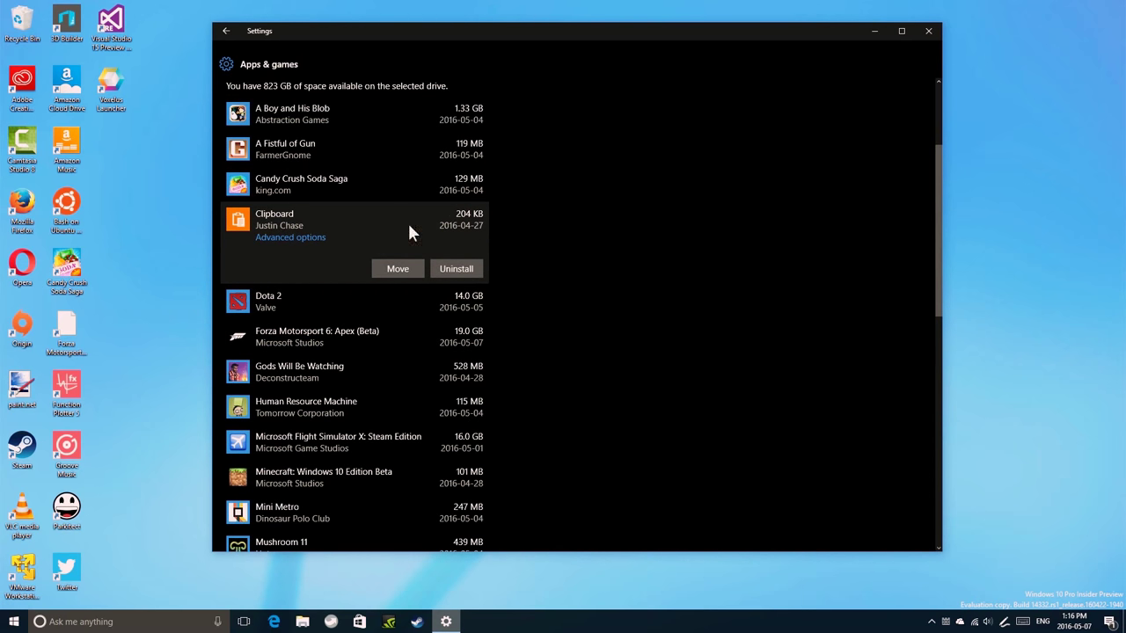
pyautogui.click(392, 270)
pyautogui.click(451, 248)
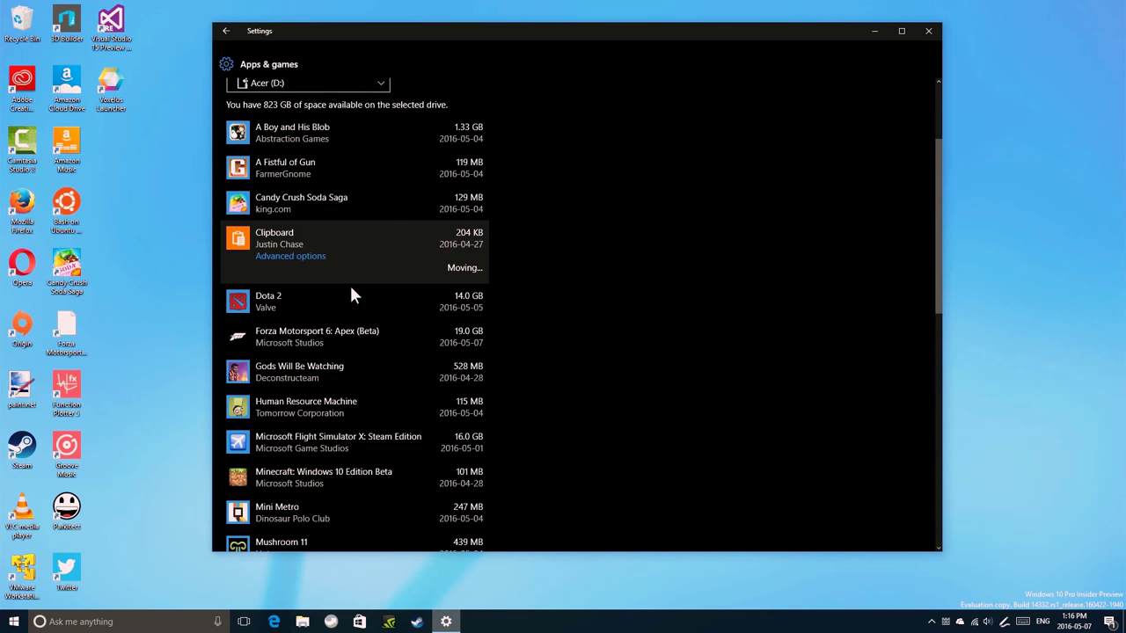
# Compare the available options for Candy Crush Soda Saga, A Fistful of Gun and A Boy and His Blob on Acer (D:)
pyautogui.click(306, 365)
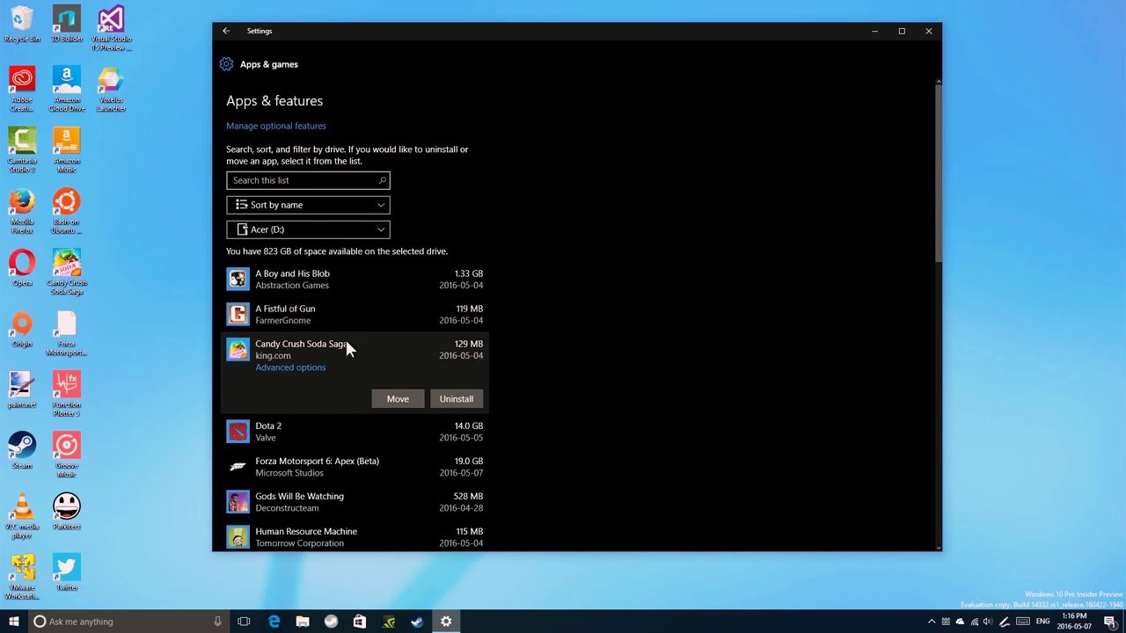
pyautogui.click(358, 311)
pyautogui.click(388, 274)
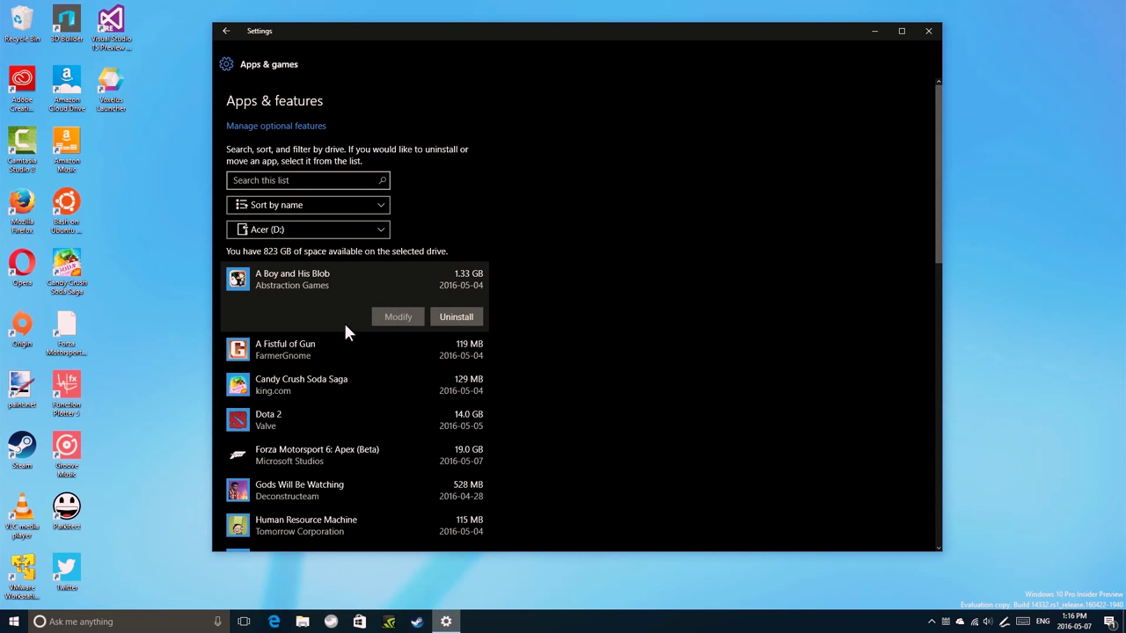
pyautogui.scroll(-3, 342, 330)
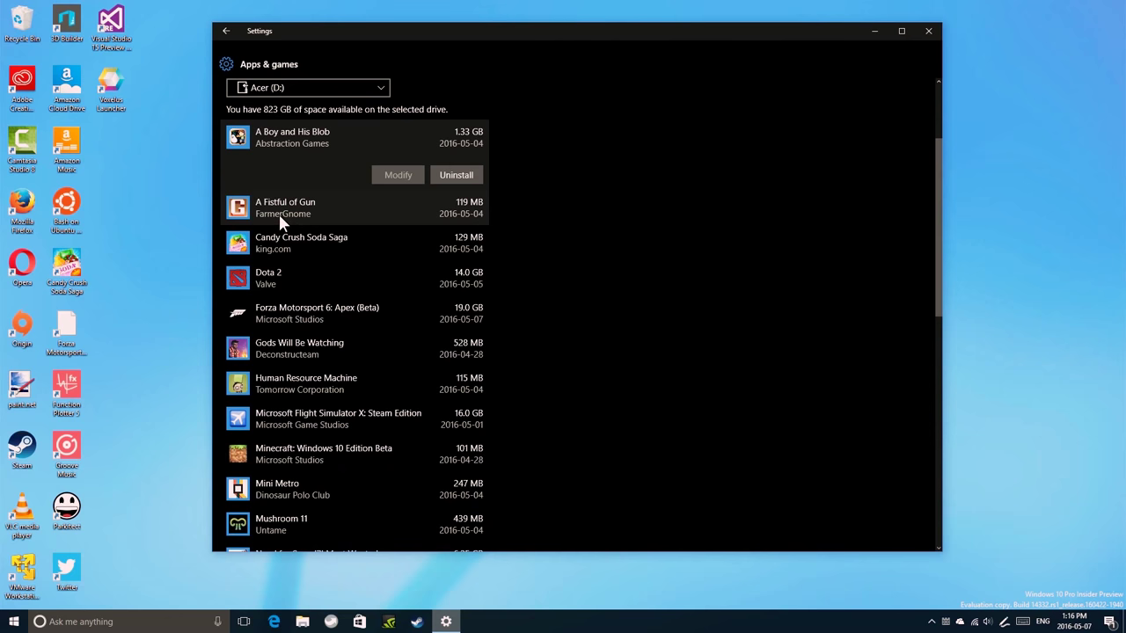
pyautogui.click(278, 212)
pyautogui.click(301, 139)
pyautogui.scroll(3, 339, 201)
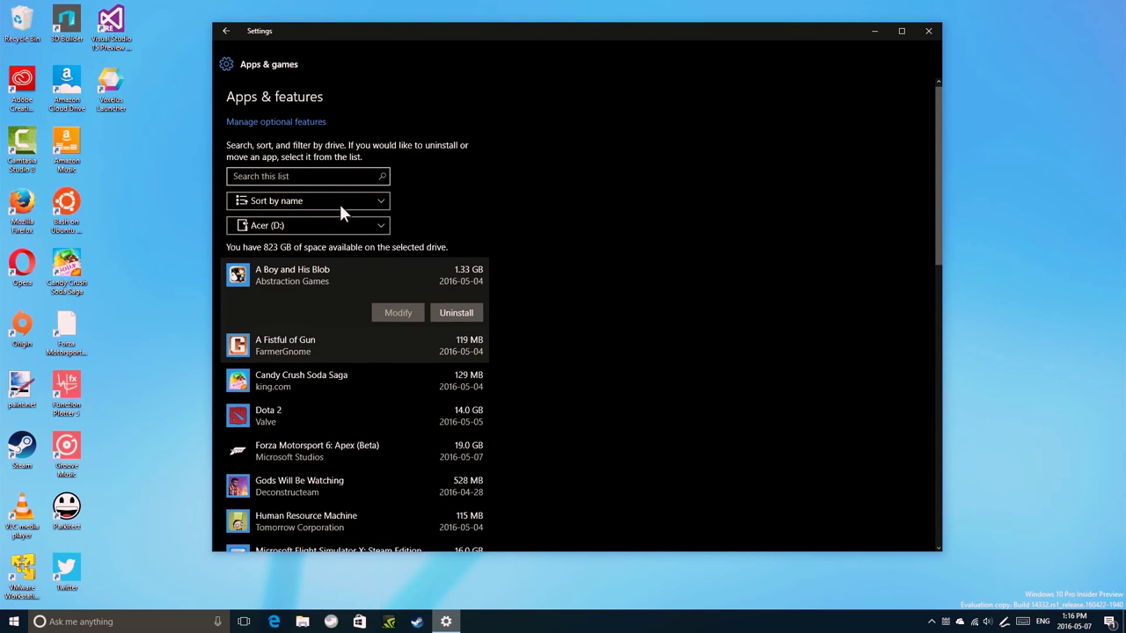
pyautogui.click(393, 348)
pyautogui.click(401, 290)
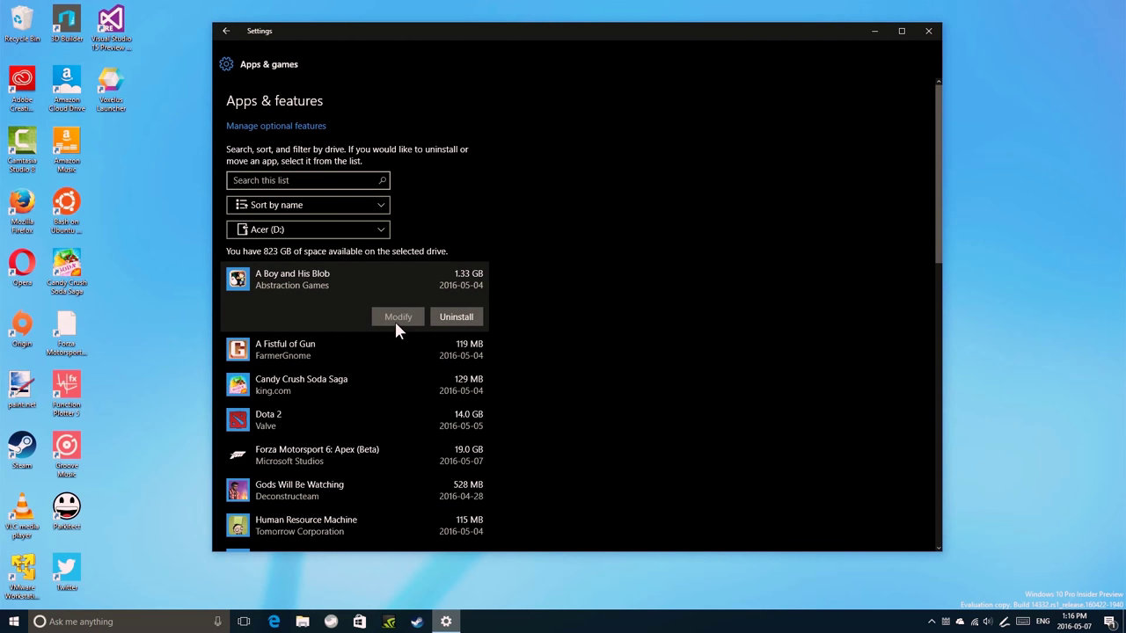